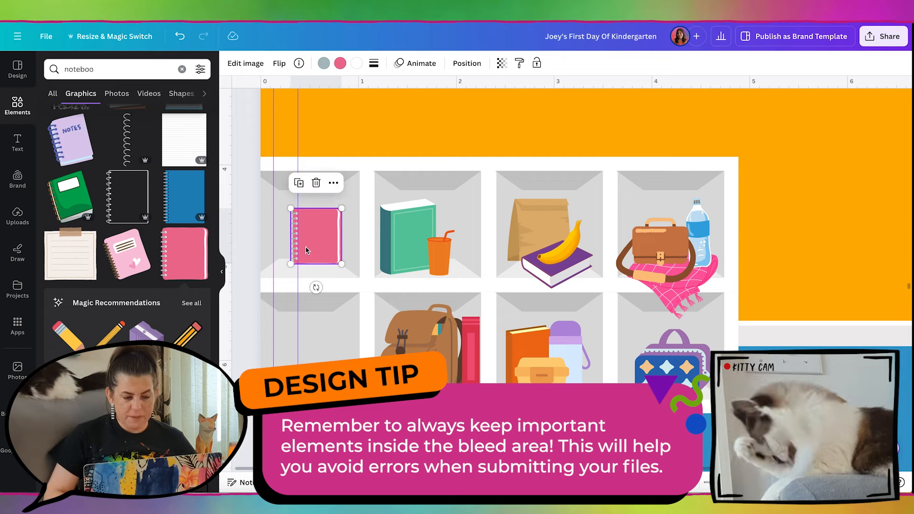
# Step: Shrink the cup of colored pencils on page 16 and place it beside the pink notebook in the first upper cubby
pyautogui.click(251, 126)
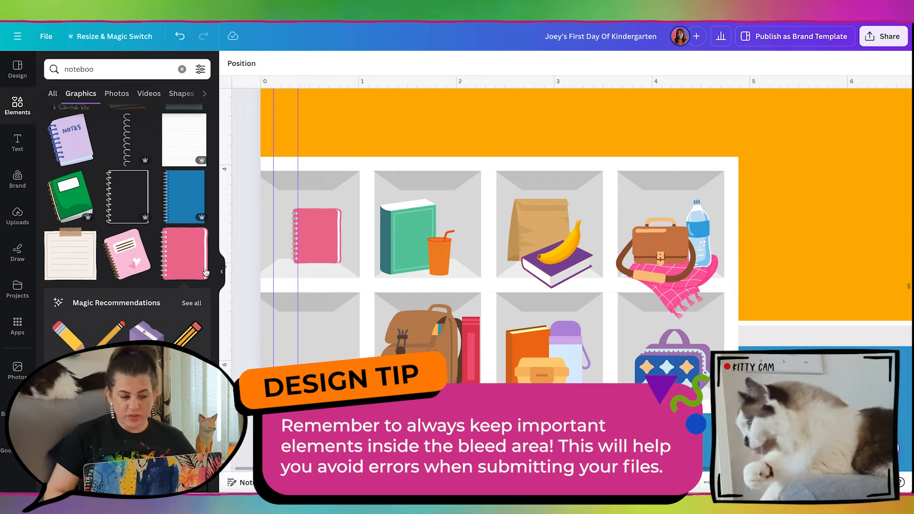
pyautogui.scroll(-2, 142, 288)
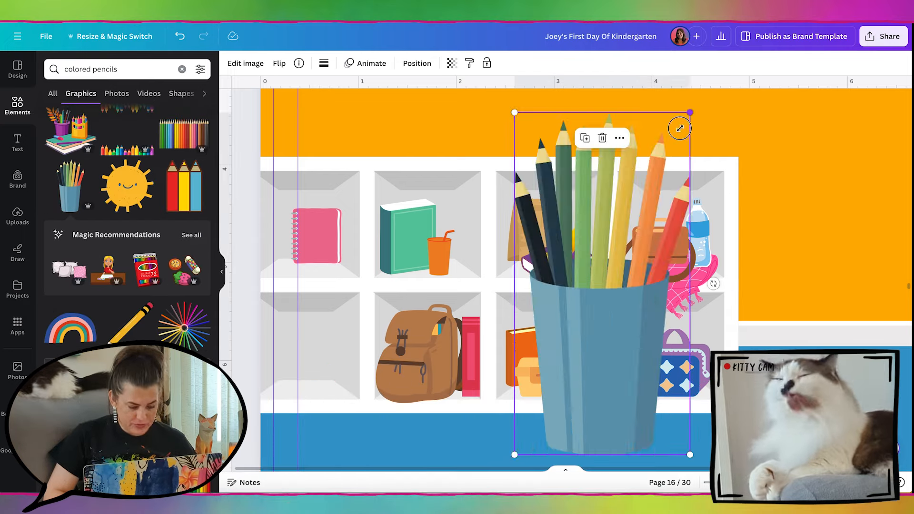
pyautogui.moveTo(691, 113); pyautogui.dragTo(582, 316)
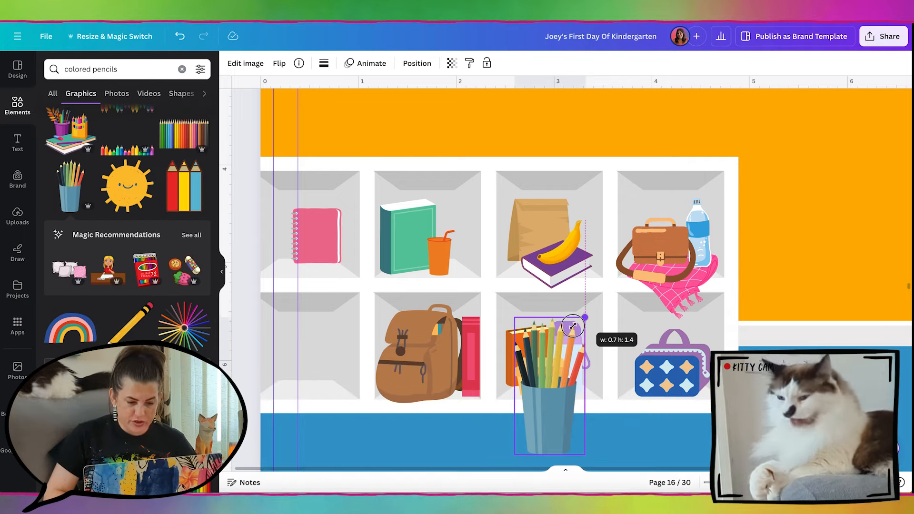
pyautogui.moveTo(547, 384); pyautogui.dragTo(361, 253)
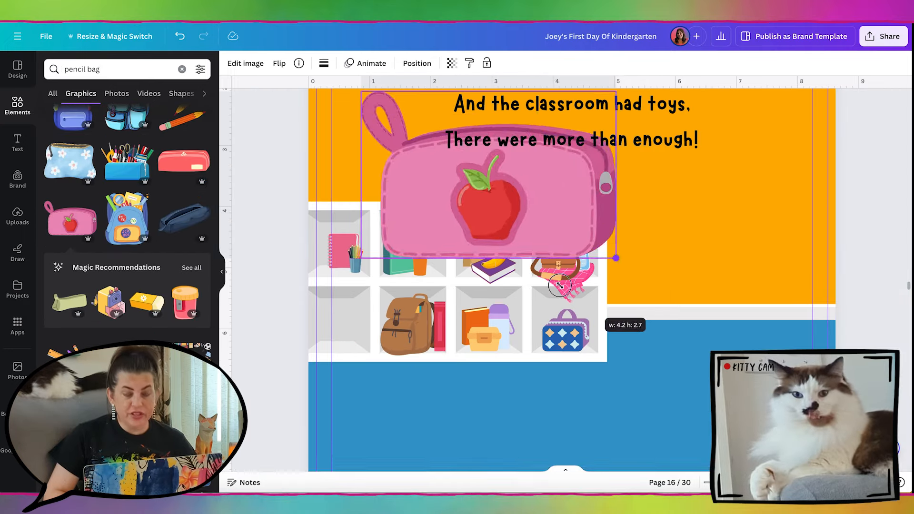
# Step: Shrink the pink apple pencil bag, place it by the green book in the second upper cubby, and reduce the blue backpack
pyautogui.moveTo(560, 285); pyautogui.dragTo(479, 204)
pyautogui.moveTo(424, 152); pyautogui.dragTo(416, 267)
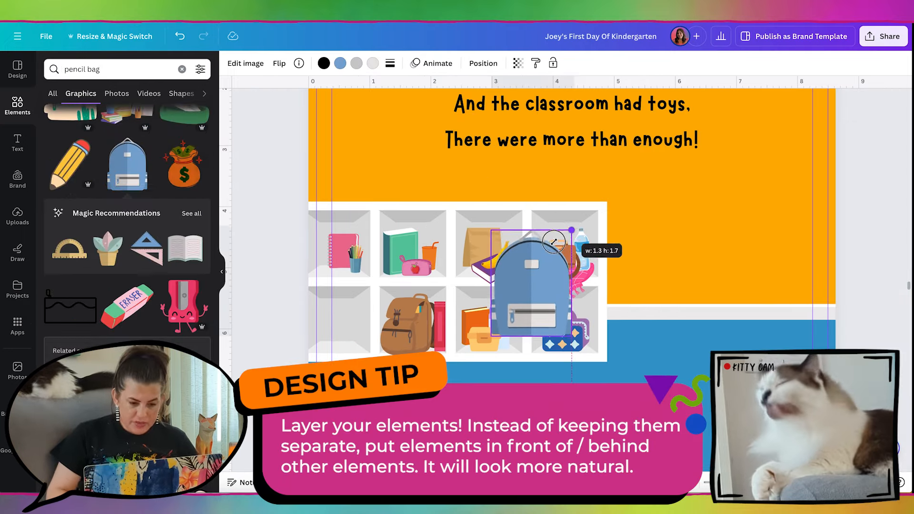
pyautogui.moveTo(554, 242); pyautogui.dragTo(550, 256)
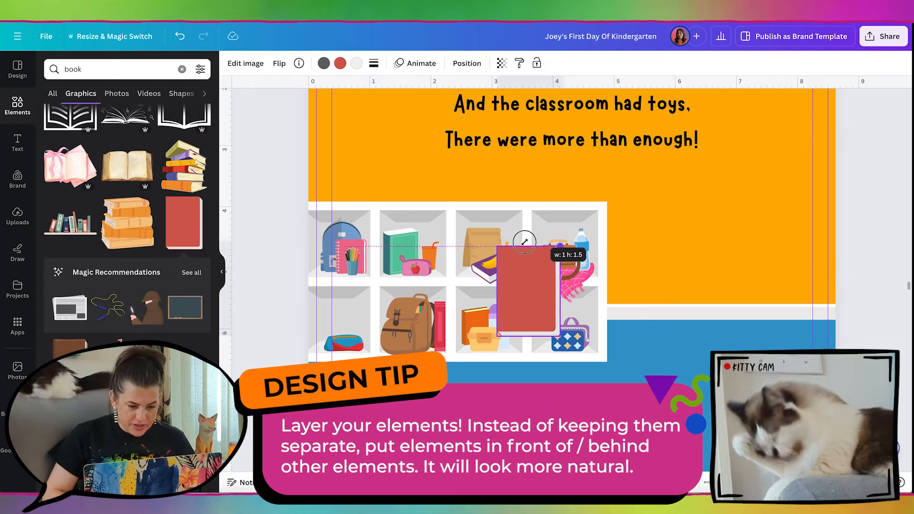
# Step: Shrink the red book, recolor it green, and place it above the pencil case in the first lower cubby
pyautogui.moveTo(523, 239); pyautogui.dragTo(512, 262)
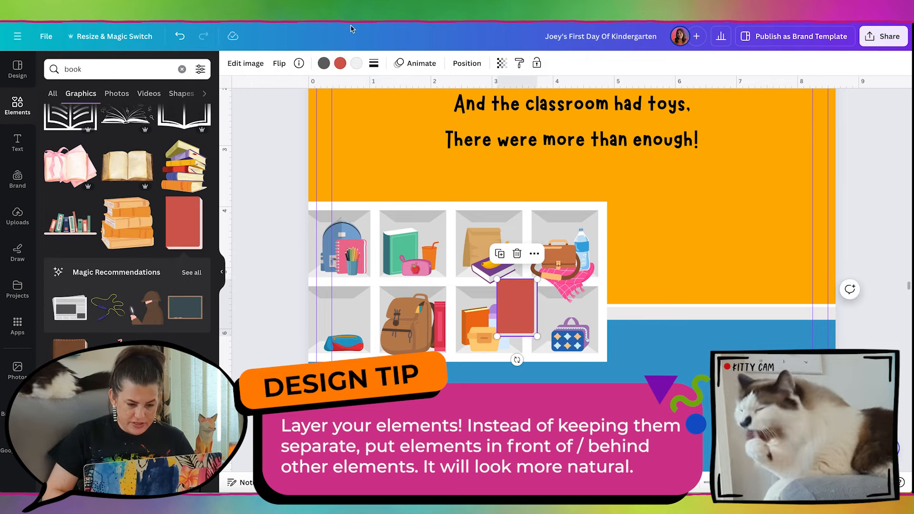
pyautogui.click(340, 64)
pyautogui.click(55, 297)
pyautogui.moveTo(516, 307); pyautogui.dragTo(334, 304)
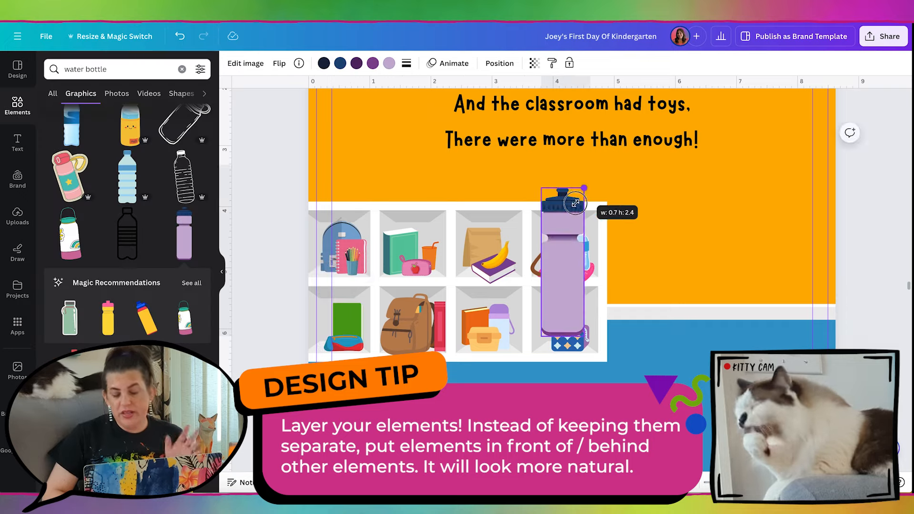
# Step: Shrink the purple water bottle and the red apple and fit them beside the blue lunch bag in the last lower cubby
pyautogui.moveTo(585, 188); pyautogui.dragTo(557, 301)
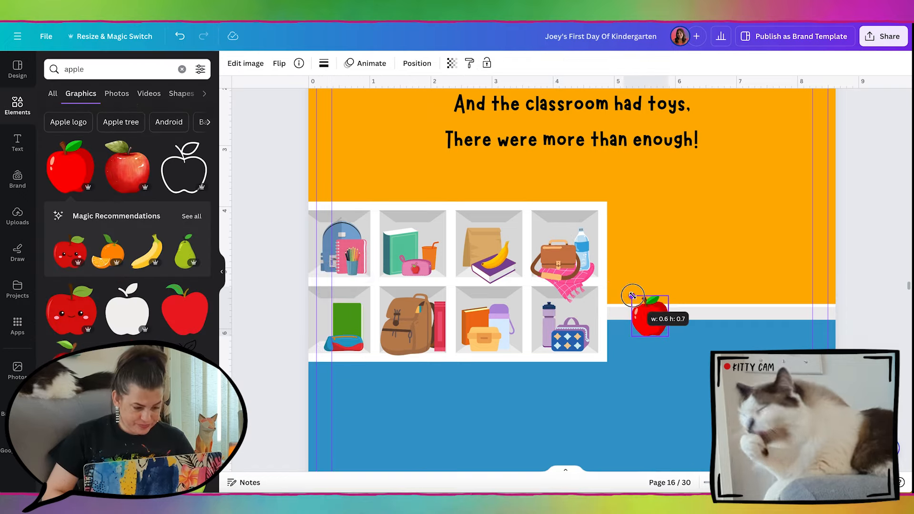
pyautogui.moveTo(632, 296); pyautogui.dragTo(551, 358)
pyautogui.click(874, 213)
pyautogui.hotkey('ctrl', '-')
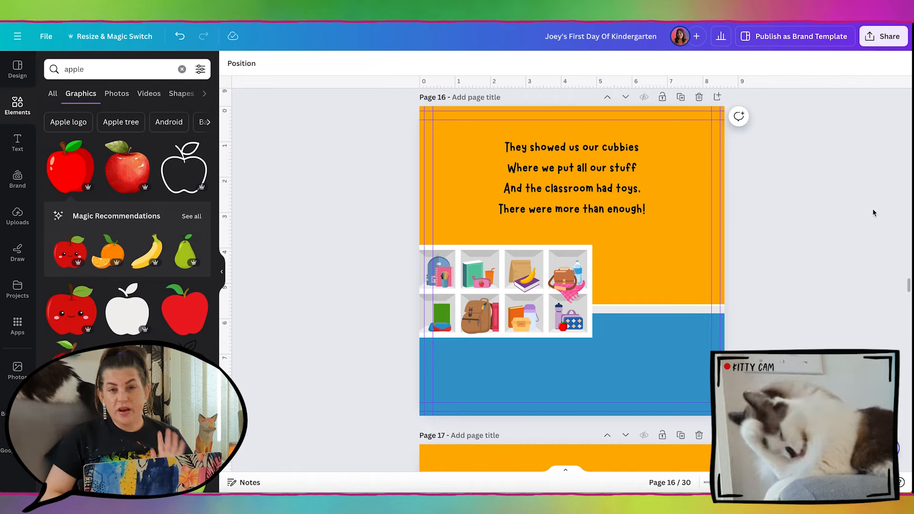
# Step: Place the toy train on top of the cubby shelf and tuck it and the toy car slightly behind the shelf's top edge
pyautogui.scroll(-1, 876, 211)
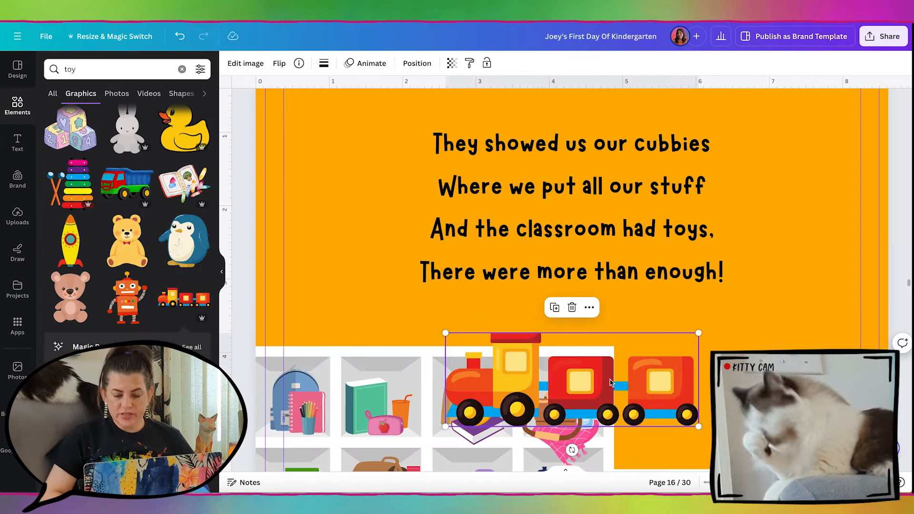
pyautogui.moveTo(611, 382); pyautogui.dragTo(498, 305)
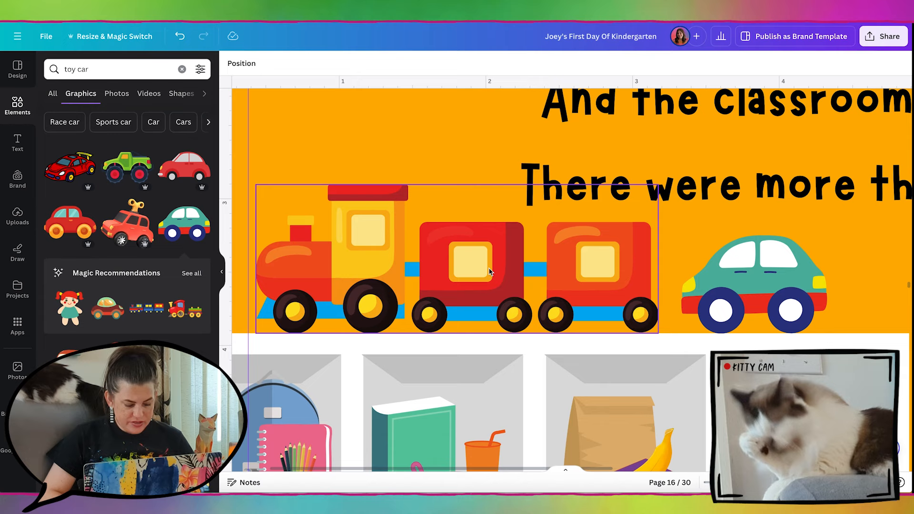
pyautogui.click(488, 268)
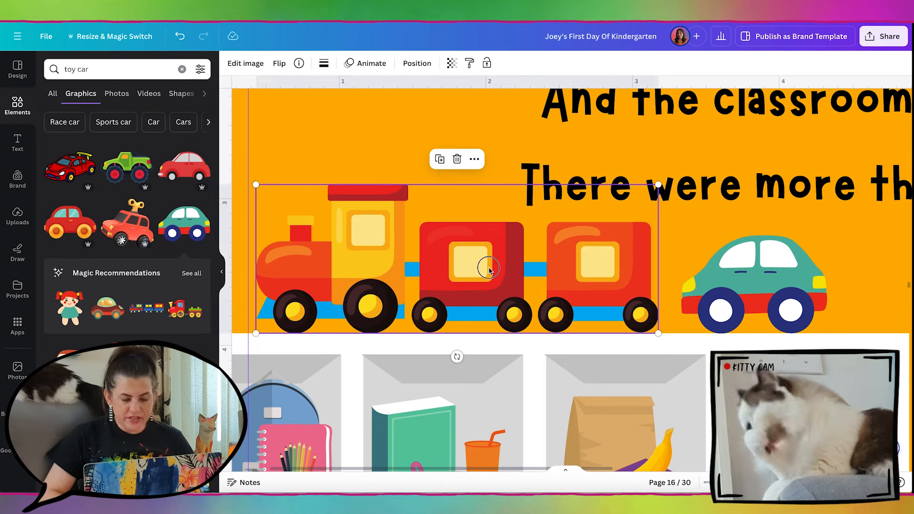
pyautogui.moveTo(491, 271); pyautogui.dragTo(489, 271)
pyautogui.click(731, 295)
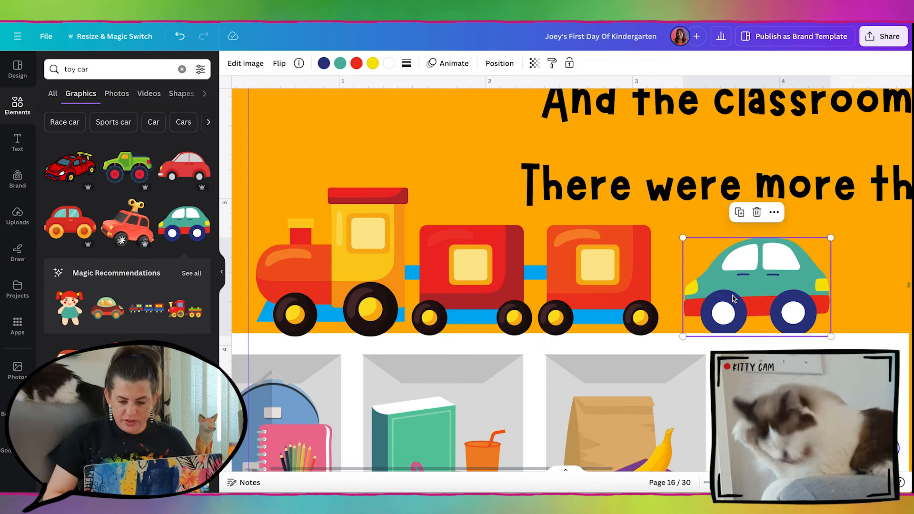
pyautogui.click(573, 289)
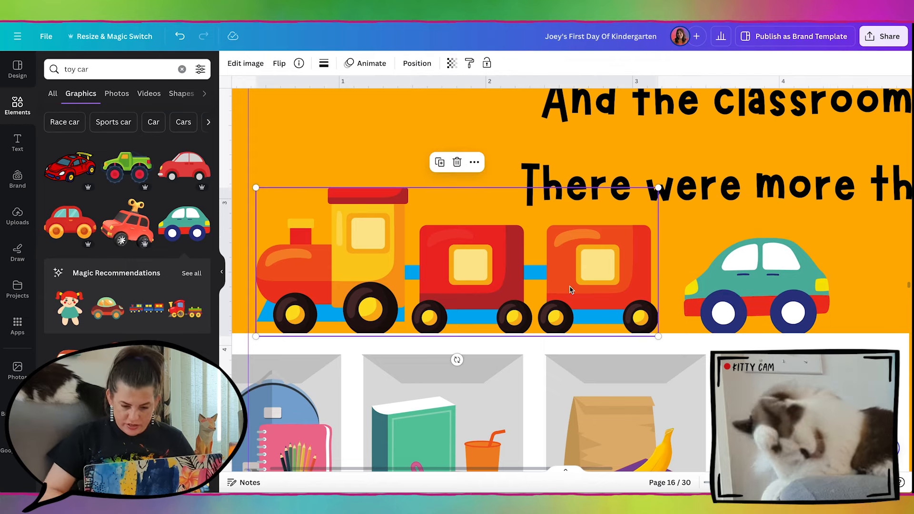
pyautogui.click(351, 169)
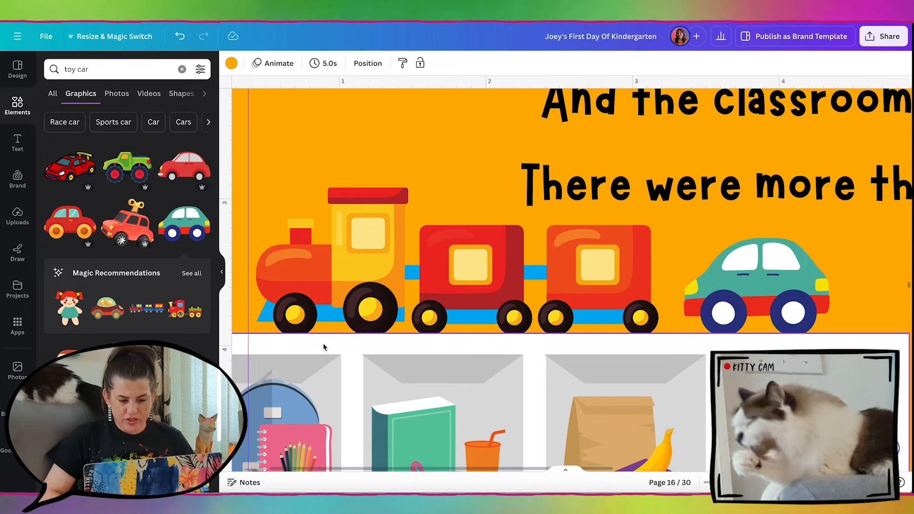
pyautogui.scroll(-2, 306, 336)
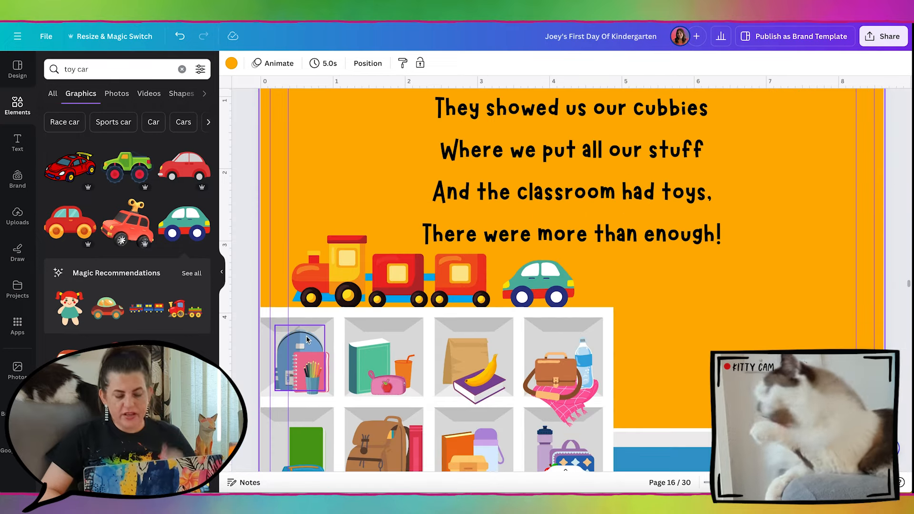
pyautogui.click(246, 314)
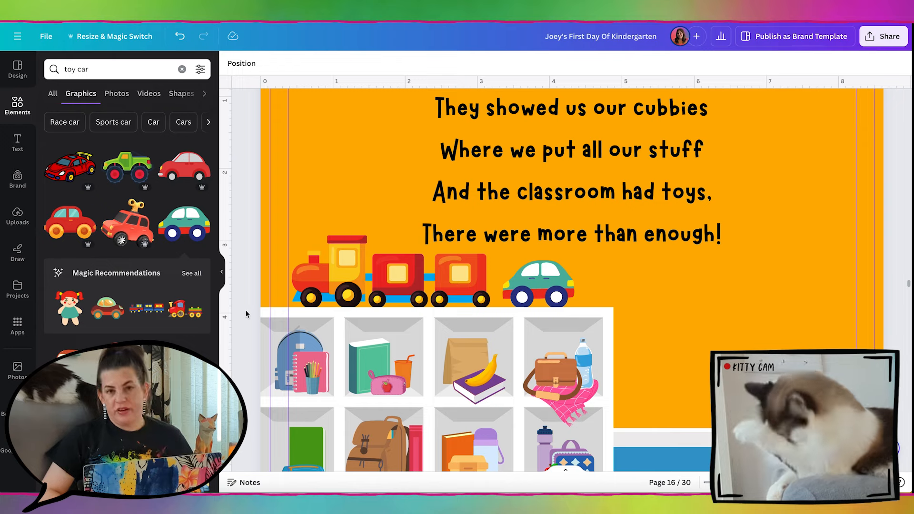
# Step: On page 17, search graphics for "table", add the dark brown wooden table, and enlarge it so it extends past the page's right edge
pyautogui.scroll(-5, 367, 384)
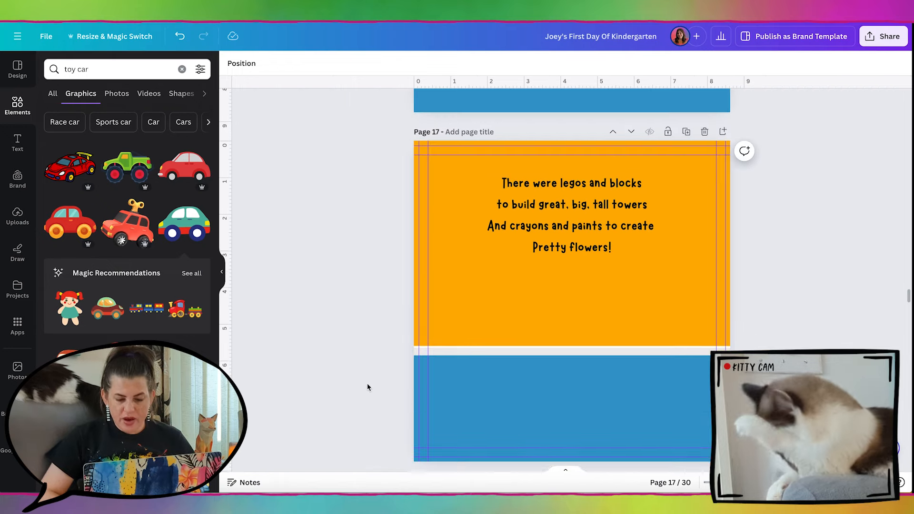
pyautogui.scroll(1, 368, 384)
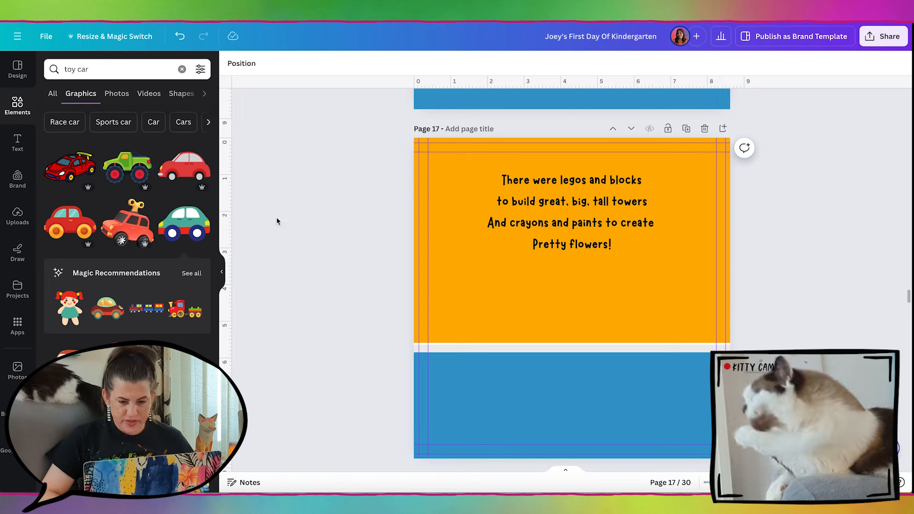
pyautogui.click(141, 63)
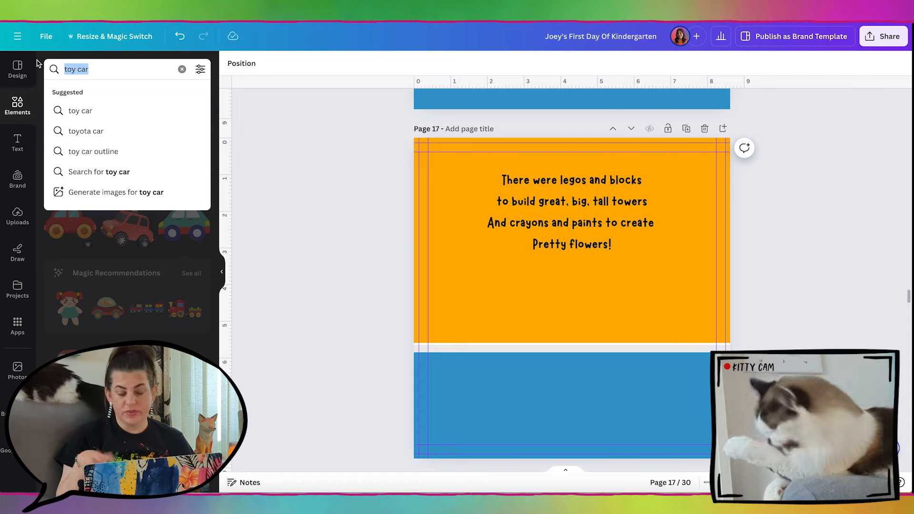
pyautogui.write('table')
pyautogui.press('Return')
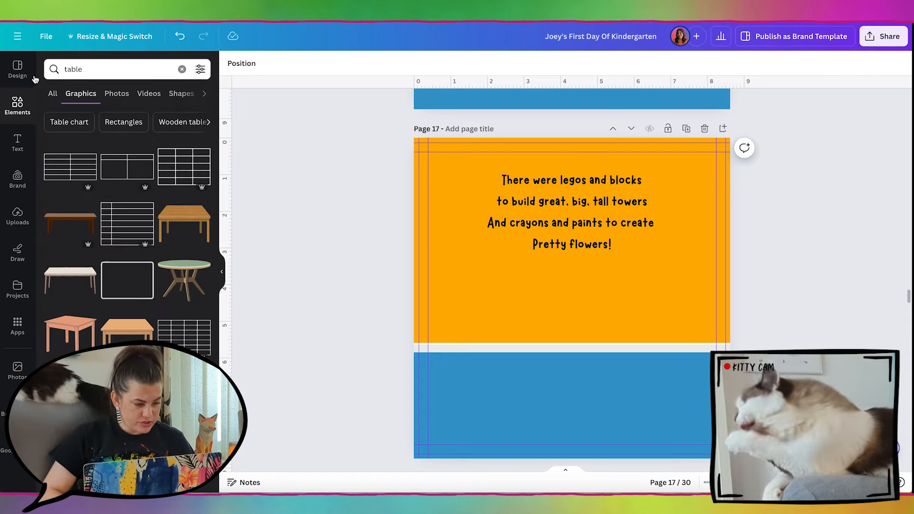
pyautogui.click(84, 245)
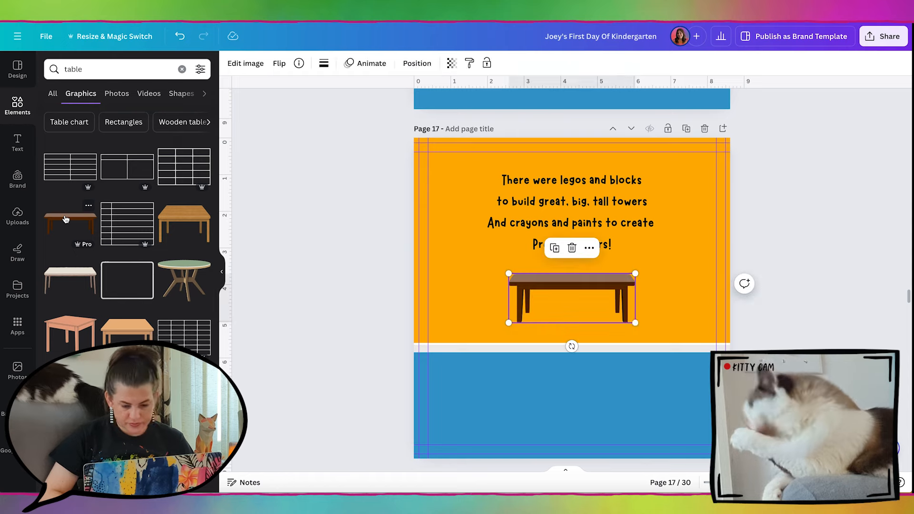
pyautogui.moveTo(636, 322); pyautogui.dragTo(791, 383)
pyautogui.moveTo(645, 283); pyautogui.dragTo(716, 333)
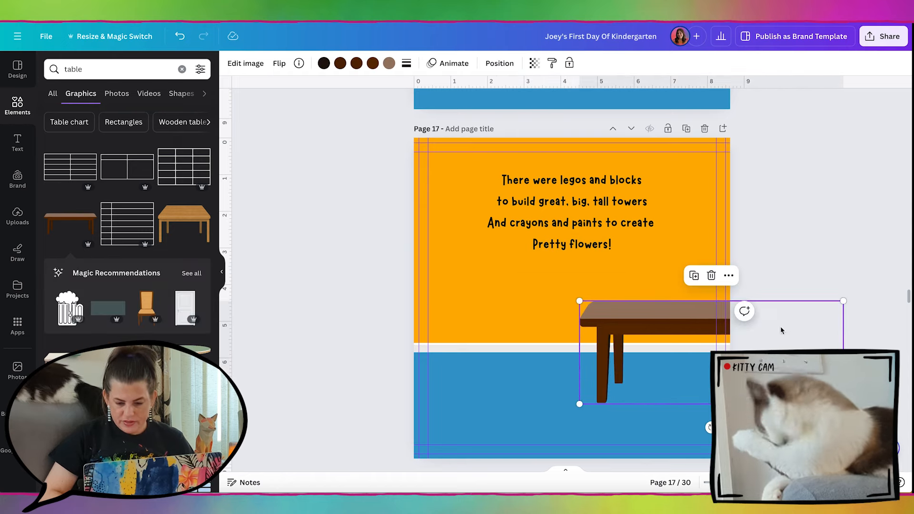
# Step: Recolor the brown table with a white tabletop and light grey sides and legs
pyautogui.click(389, 63)
pyautogui.click(55, 125)
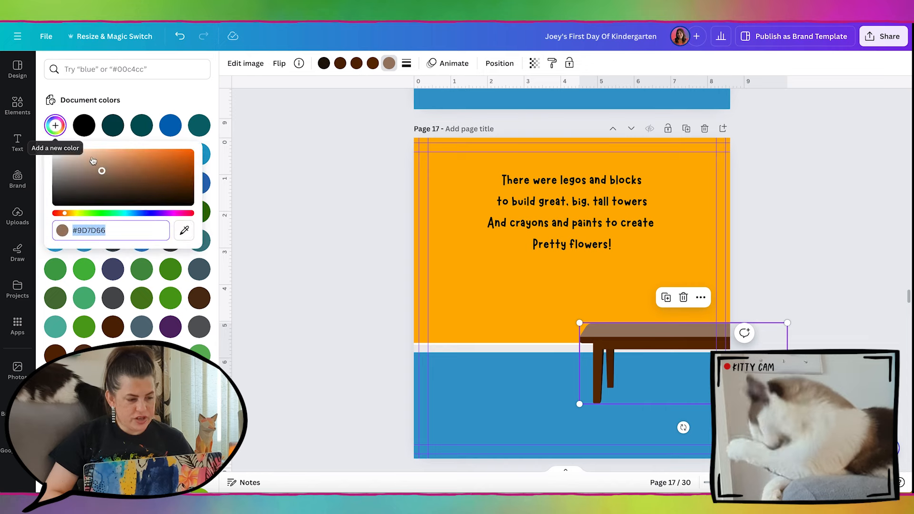
pyautogui.moveTo(94, 180); pyautogui.dragTo(61, 170)
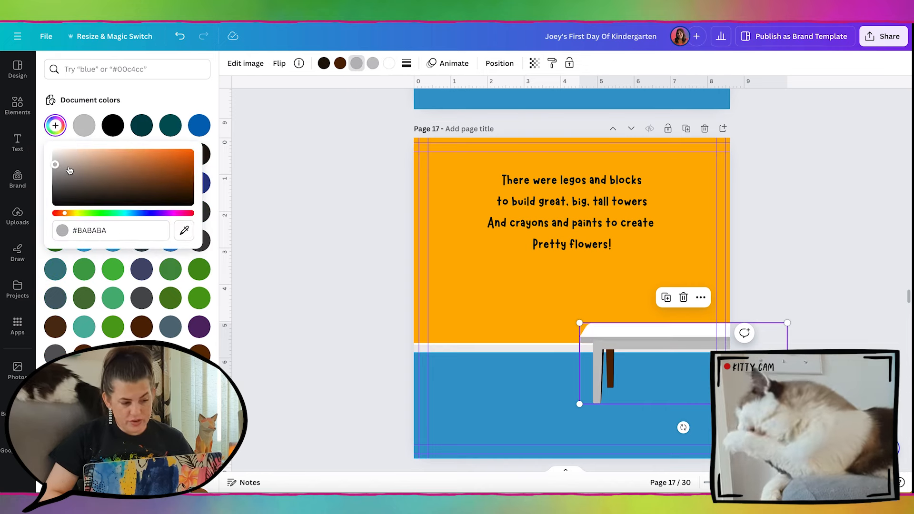
# Step: Search graphics for "blocks", add the block tower with the red roof, and place a smaller version near the table
pyautogui.click(17, 105)
pyautogui.write('blocks')
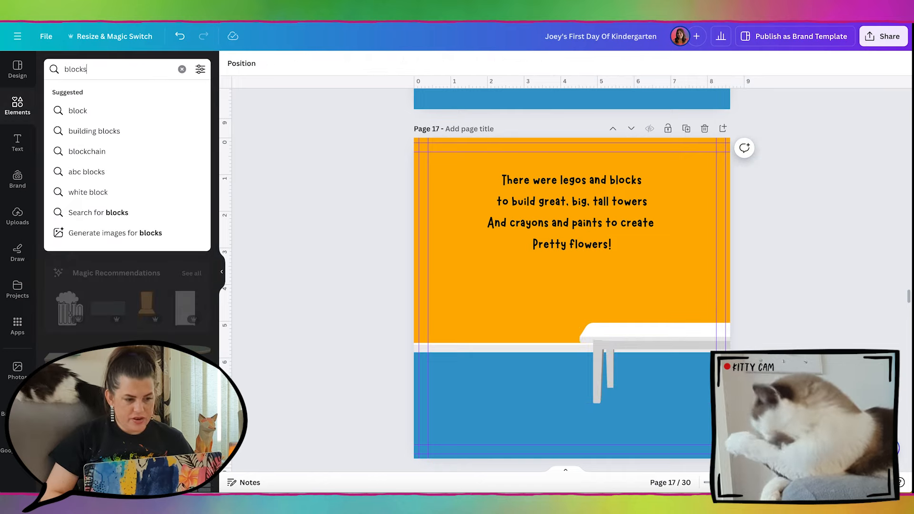
pyautogui.press('Return')
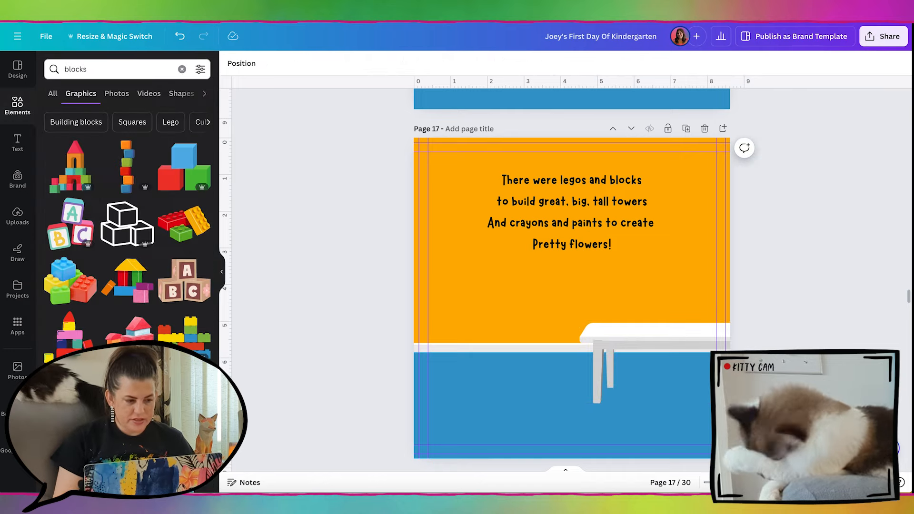
pyautogui.click(75, 164)
pyautogui.moveTo(608, 259); pyautogui.dragTo(590, 268)
pyautogui.moveTo(545, 307); pyautogui.dragTo(491, 321)
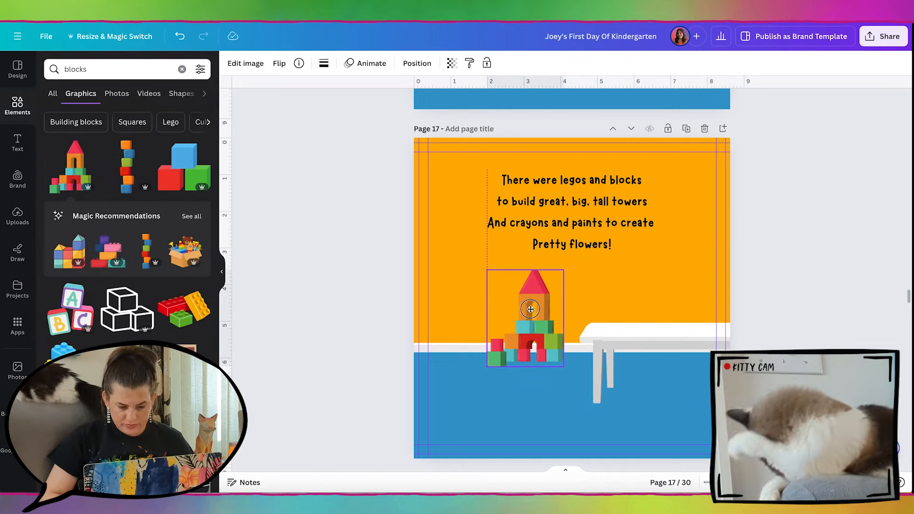
# Step: Add the colorful Lego bricks graphic, shrink it, and stand it along the wall beside the block tower
pyautogui.scroll(-3, 127, 214)
pyautogui.click(185, 251)
pyautogui.moveTo(635, 247); pyautogui.dragTo(475, 346)
pyautogui.moveTo(506, 328); pyautogui.dragTo(543, 329)
# Step: Search graphics for "bucket of crayons", add the yellow cup of crayons, and place a reduced version on the white table
pyautogui.click(182, 70)
pyautogui.write('bucket of crayons')
pyautogui.press('Return')
pyautogui.click(70, 167)
pyautogui.moveTo(586, 376); pyautogui.dragTo(577, 405)
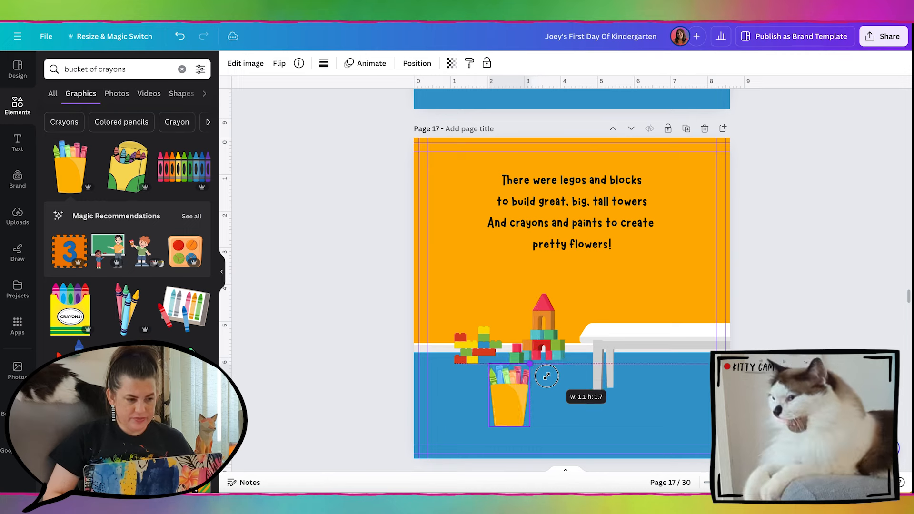
pyautogui.moveTo(507, 400); pyautogui.dragTo(669, 324)
pyautogui.moveTo(680, 341); pyautogui.dragTo(672, 329)
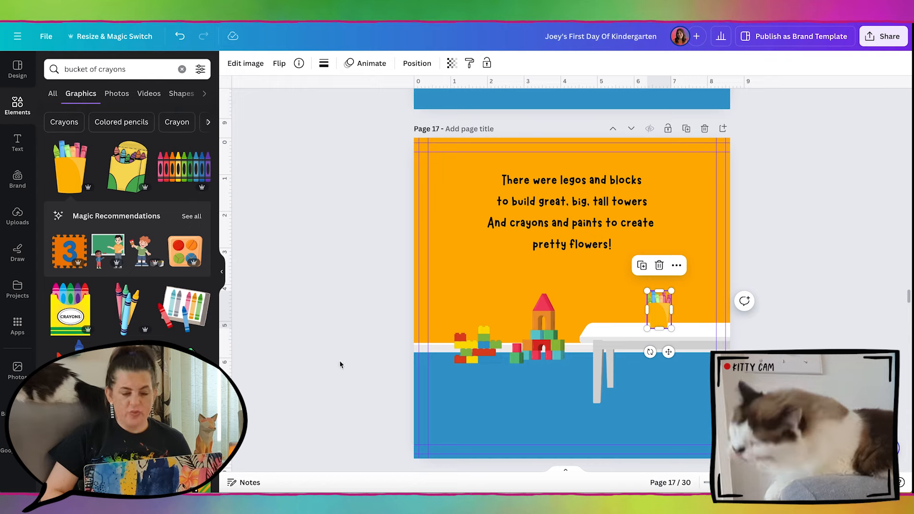
pyautogui.click(370, 363)
pyautogui.scroll(-10, 127, 229)
pyautogui.scroll(-2, 127, 229)
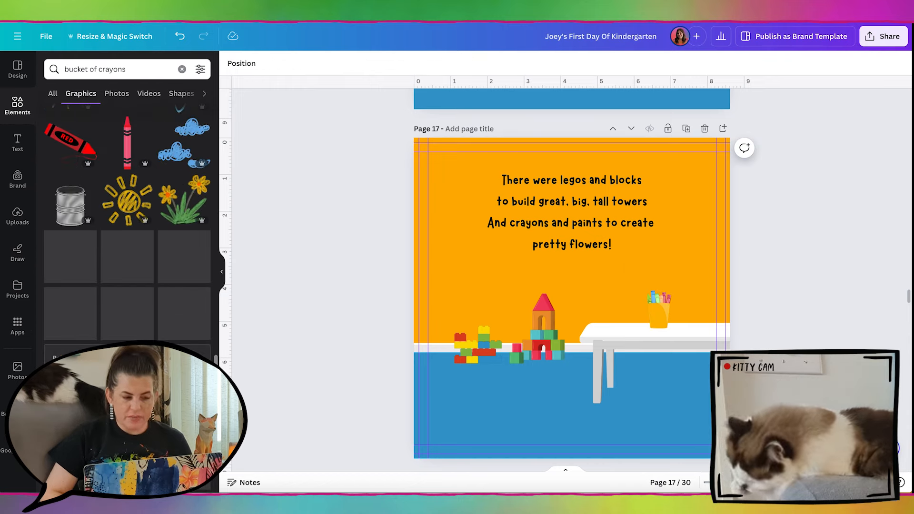
pyautogui.scroll(1, 280, 264)
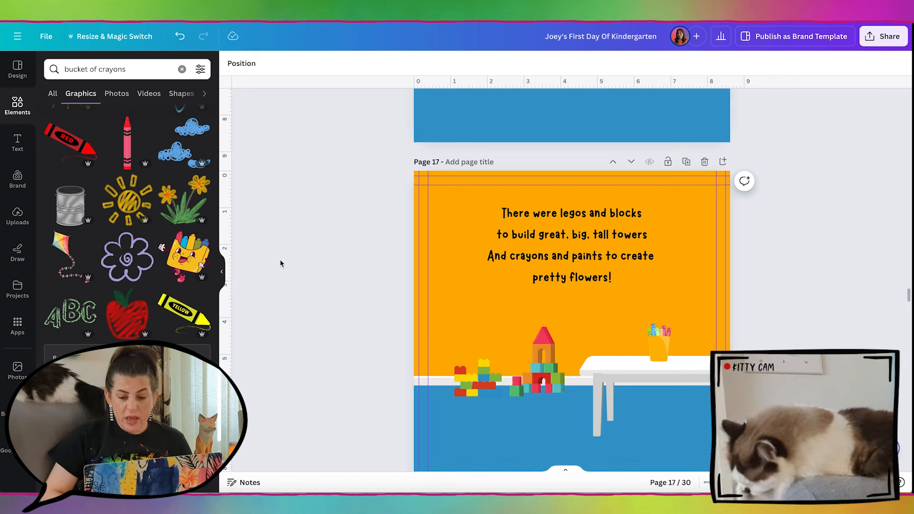
# Step: Change page 17's orange background to green
pyautogui.click(466, 225)
pyautogui.scroll(-1, 366, 186)
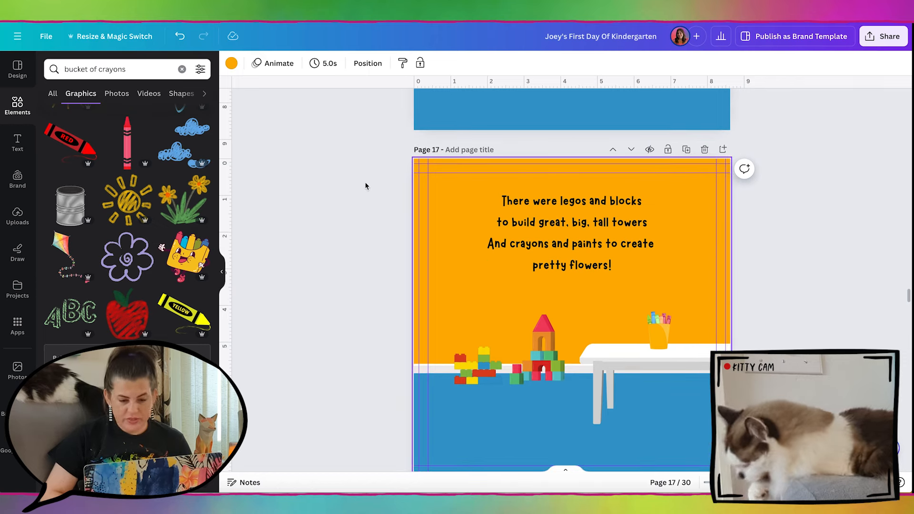
pyautogui.click(231, 63)
pyautogui.click(84, 298)
# Step: Search graphics for "paint bottles" and "paint brushes", add the four paint bottles and the pink brush cup, and place reduced versions on the white table
pyautogui.click(17, 105)
pyautogui.click(114, 69)
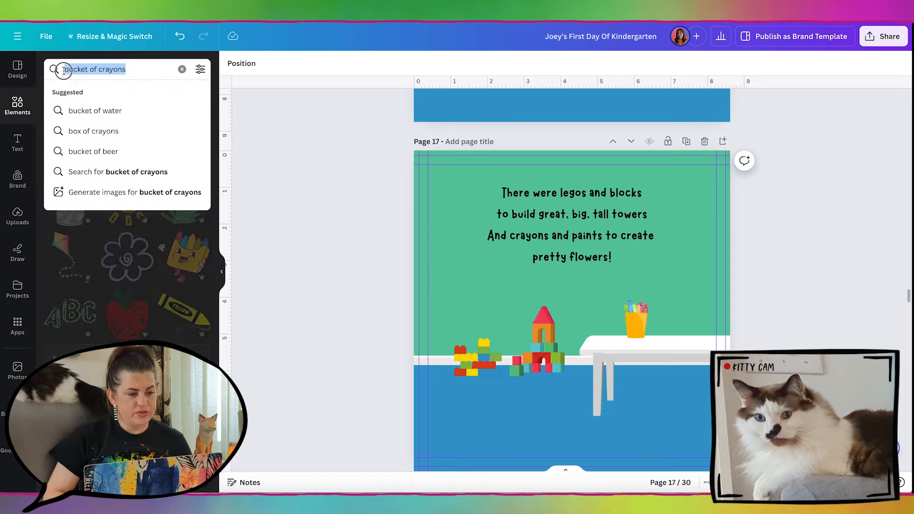
pyautogui.write('paint brushes')
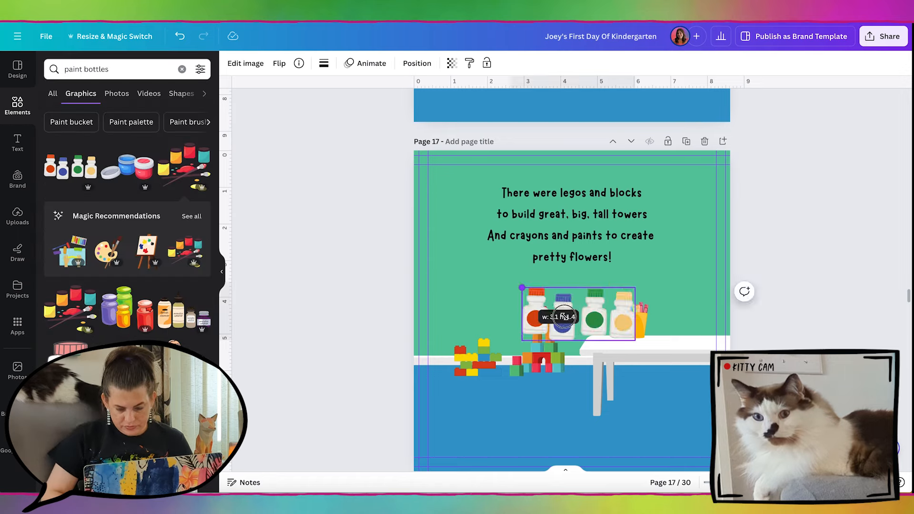
pyautogui.moveTo(568, 312); pyautogui.dragTo(681, 329)
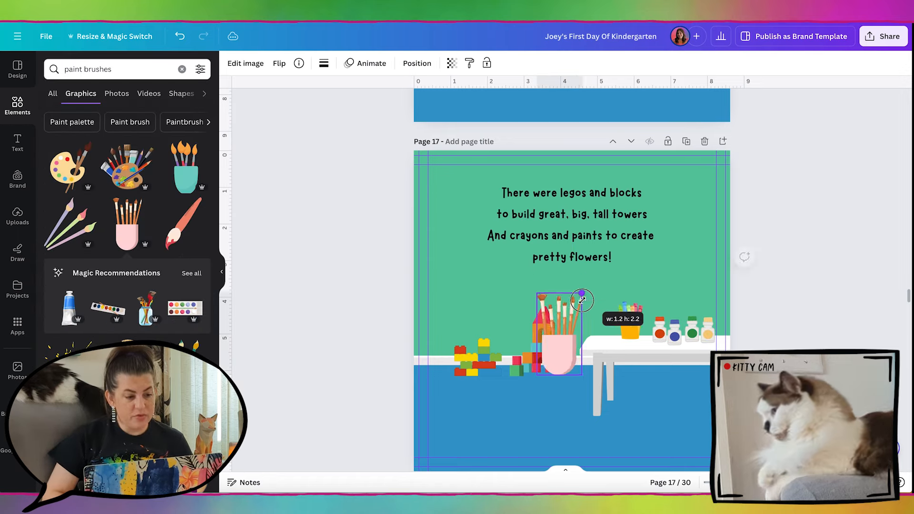
pyautogui.moveTo(582, 299)
pyautogui.mouseDown()
pyautogui.moveTo(567, 322)
pyautogui.moveTo(694, 325)
pyautogui.mouseUp()
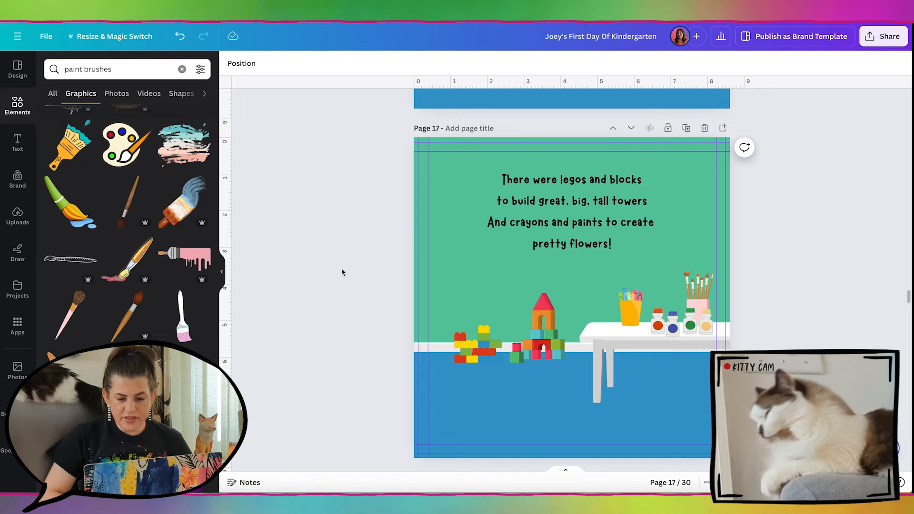
# Step: Search graphics for "alphabet rug", add the striped rug to page 16's floor, enlarge it, and position it running off the page's right edge
pyautogui.scroll(3, 342, 267)
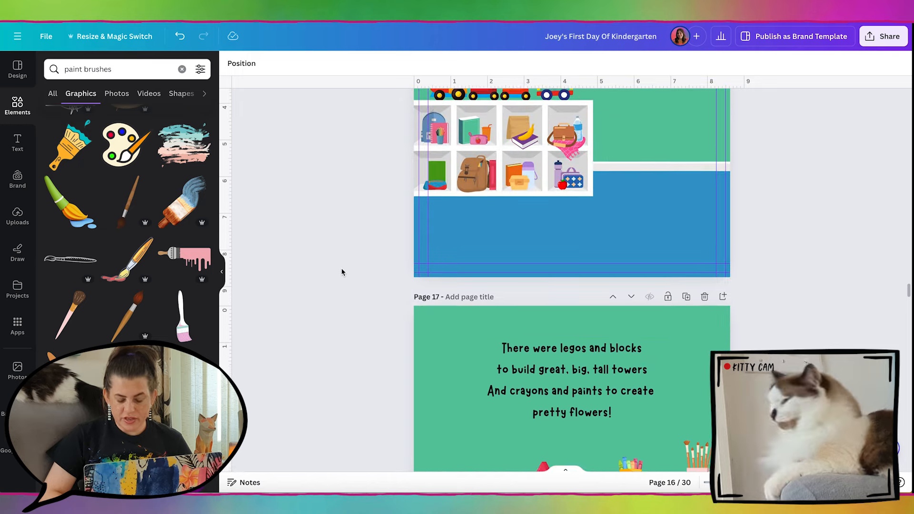
pyautogui.scroll(-3, 342, 268)
pyautogui.scroll(3, 341, 270)
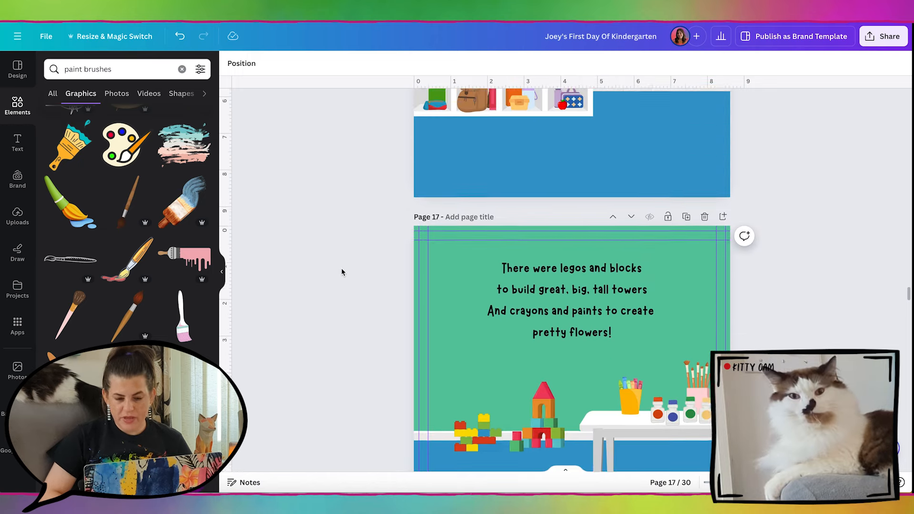
pyautogui.scroll(-4, 342, 269)
pyautogui.scroll(1, 342, 268)
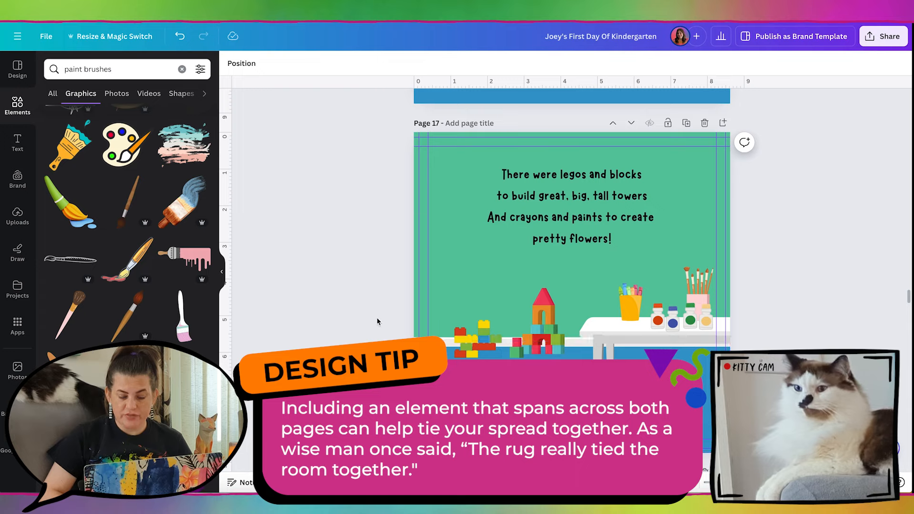
pyautogui.scroll(3, 381, 302)
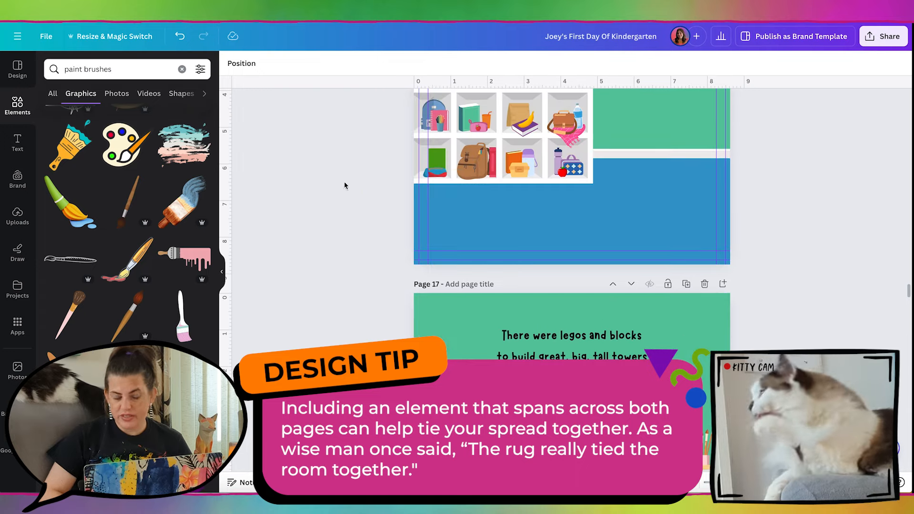
pyautogui.click(120, 70)
pyautogui.tripleClick(120, 70)
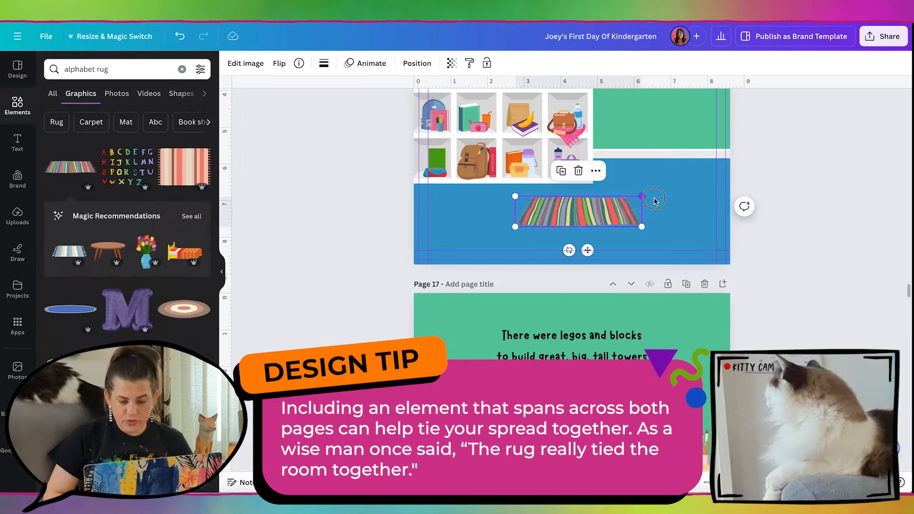
pyautogui.moveTo(655, 197); pyautogui.dragTo(801, 168)
pyautogui.moveTo(597, 180); pyautogui.dragTo(676, 202)
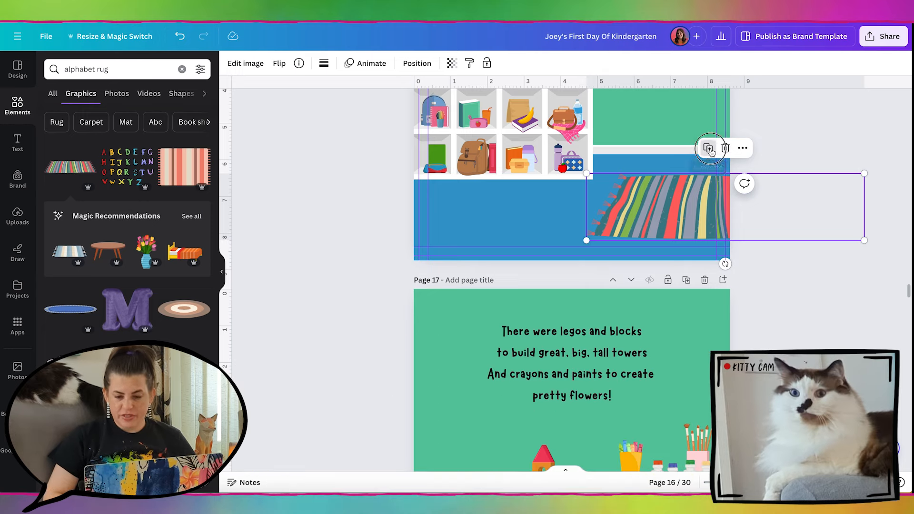
# Step: Duplicate the striped rug, align the copy over the original, and crop it to the part beyond page 16's right edge
pyautogui.moveTo(696, 211)
pyautogui.mouseDown()
pyautogui.moveTo(702, 216)
pyautogui.moveTo(697, 211)
pyautogui.mouseUp()
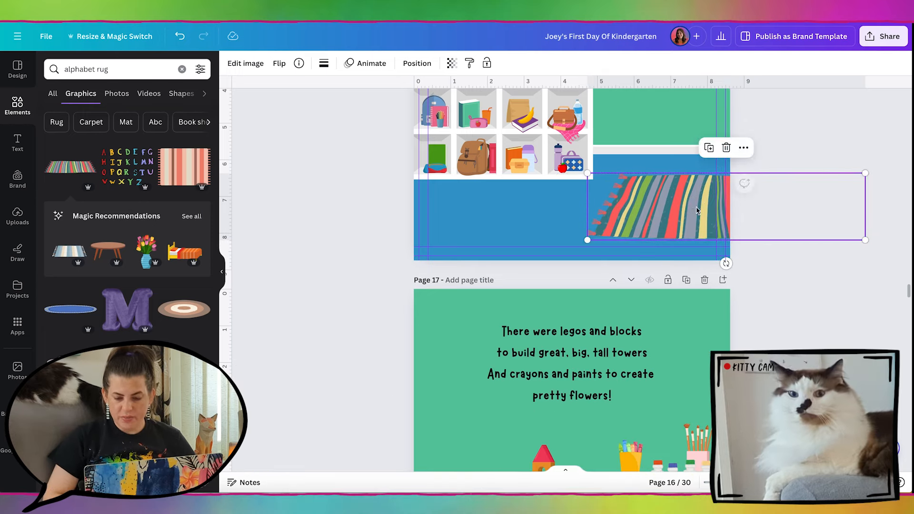
pyautogui.doubleClick(669, 217)
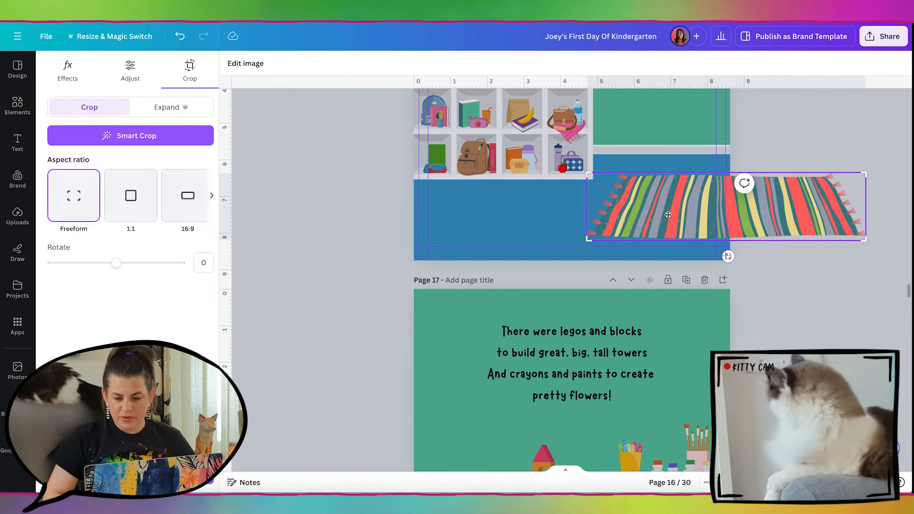
pyautogui.moveTo(588, 240); pyautogui.dragTo(730, 240)
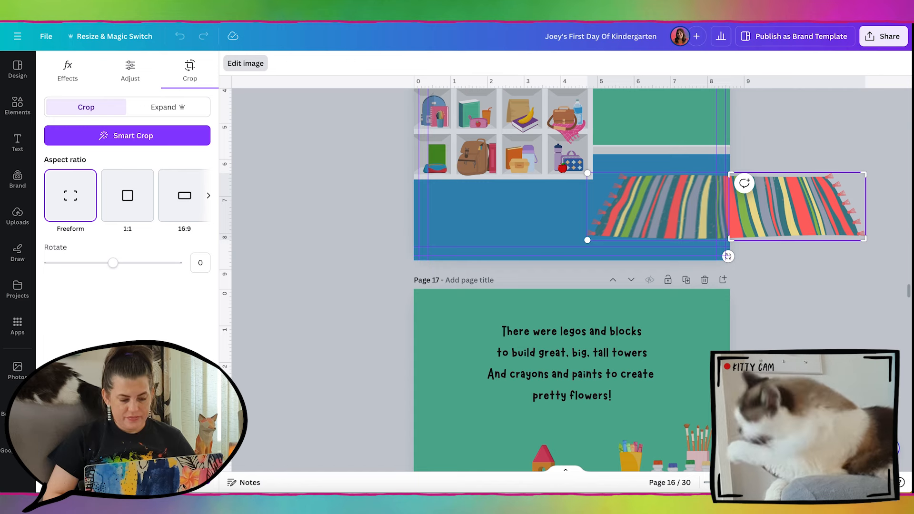
pyautogui.press('Return')
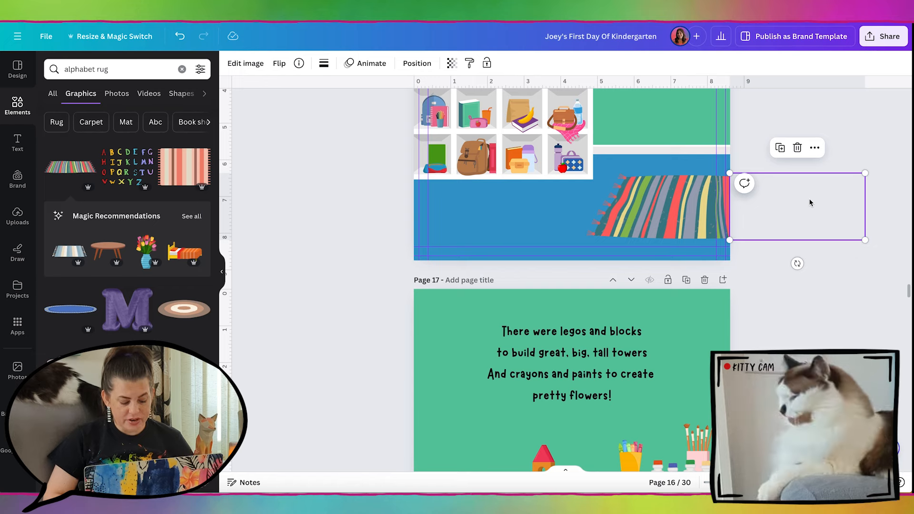
# Step: Cut the cropped rug half from page 16, paste it onto page 17, and start moving it toward the page
pyautogui.press('Delete')
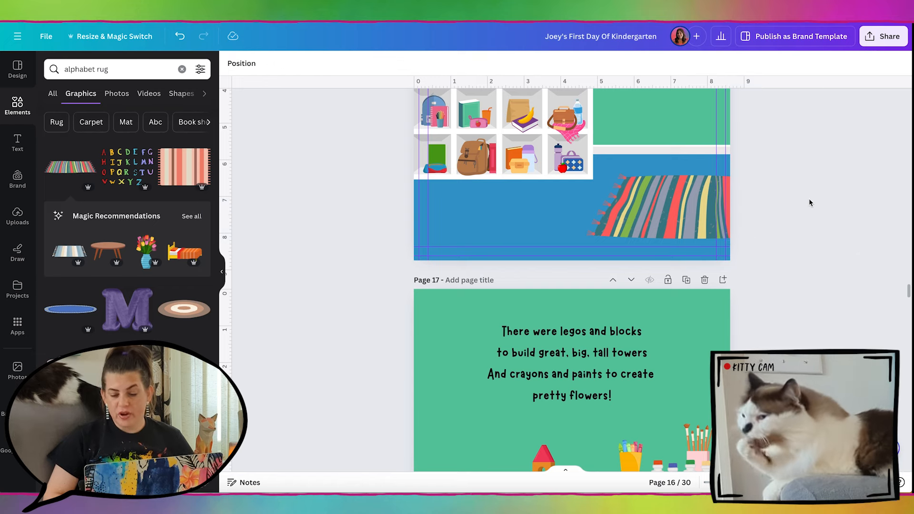
pyautogui.scroll(-5, 810, 200)
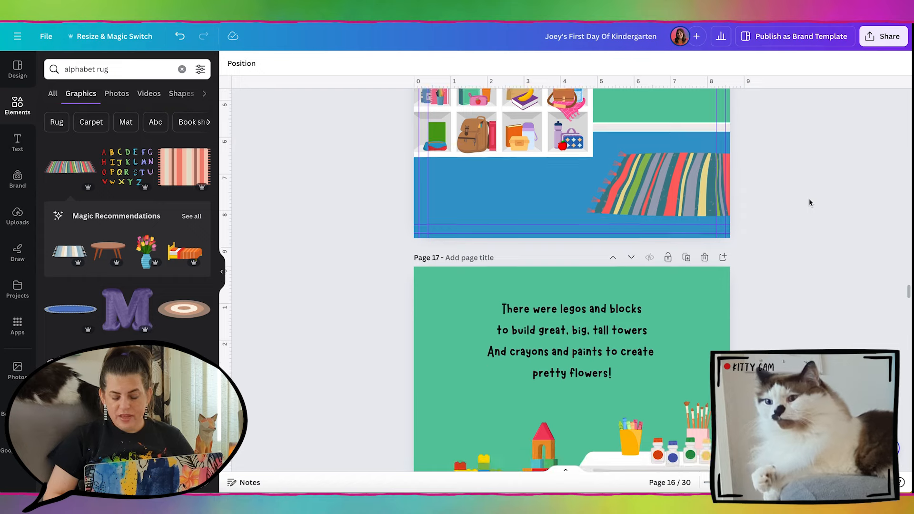
pyautogui.scroll(2, 810, 203)
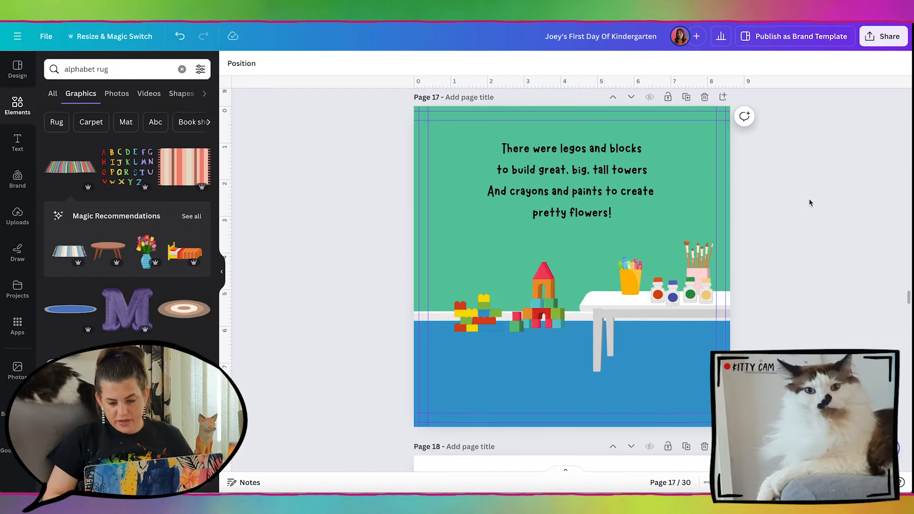
pyautogui.press('super+v')
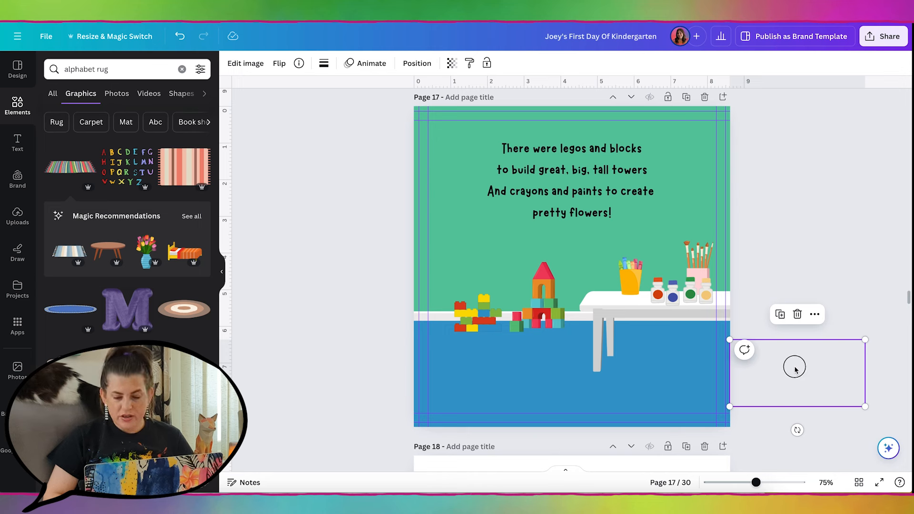
pyautogui.moveTo(795, 369); pyautogui.dragTo(773, 372)
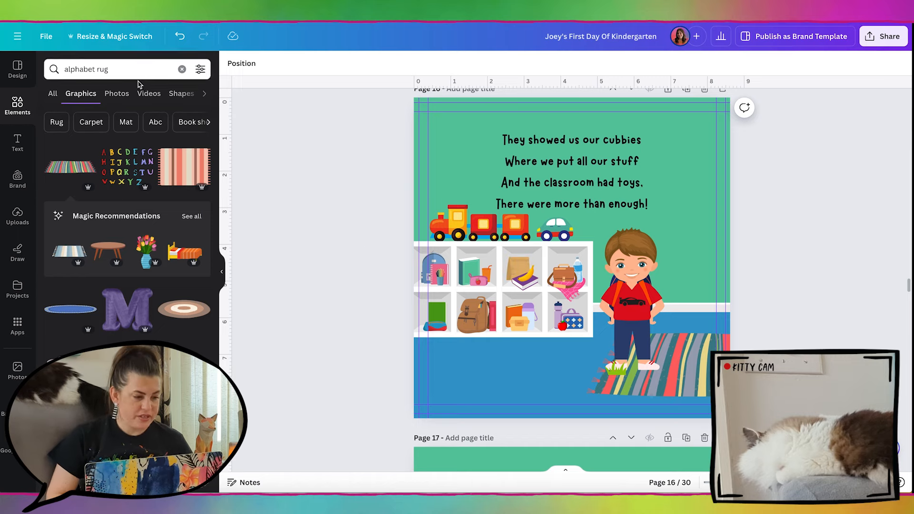
# Step: Find the boy in the teal shirt among the recently used elements and open the collection he belongs to
pyautogui.click(74, 68)
pyautogui.click(182, 69)
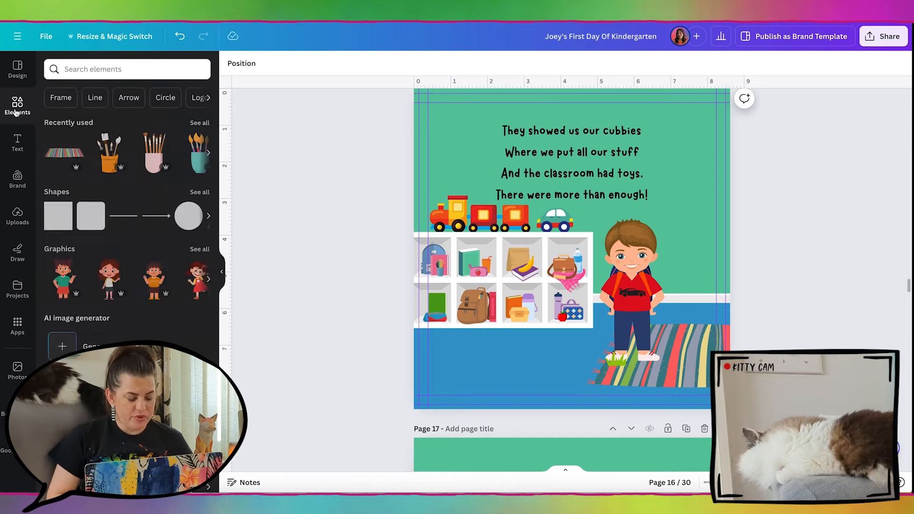
pyautogui.click(200, 123)
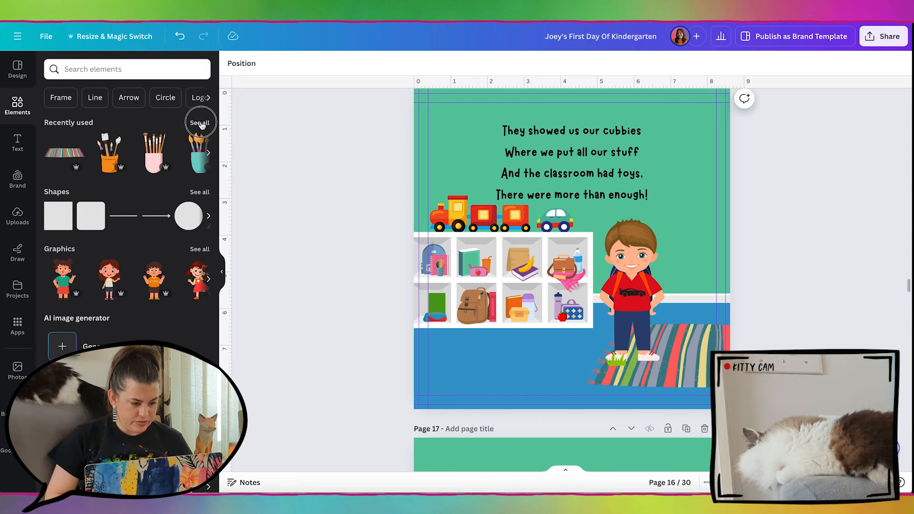
pyautogui.scroll(-15, 166, 267)
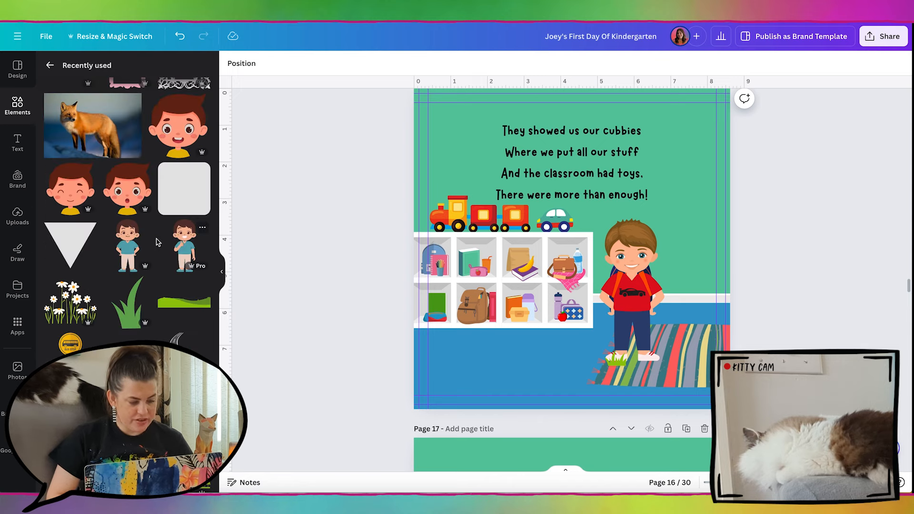
pyautogui.click(133, 235)
pyautogui.click(146, 230)
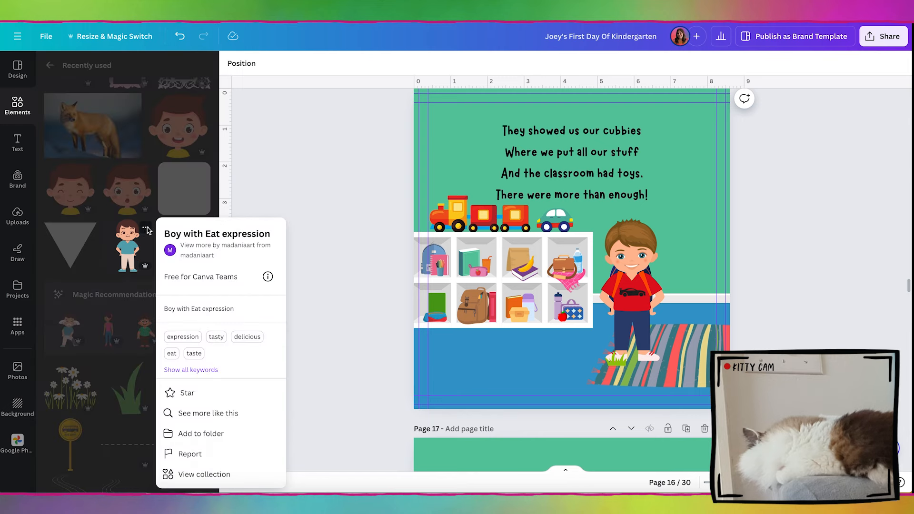
pyautogui.click(218, 475)
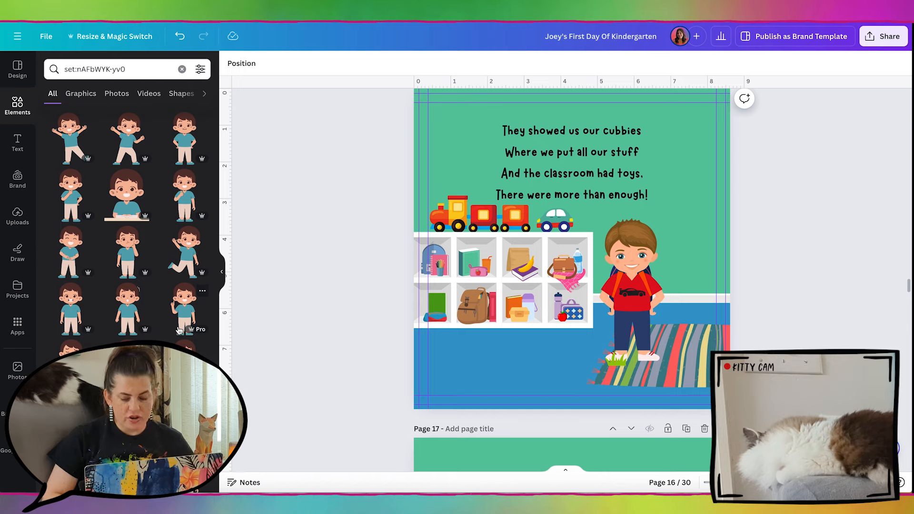
# Step: Add the frowning boy with one arm out and a hand on his hip to page 16, enlarge him, and place him beside Joey
pyautogui.scroll(-3, 180, 330)
pyautogui.click(185, 312)
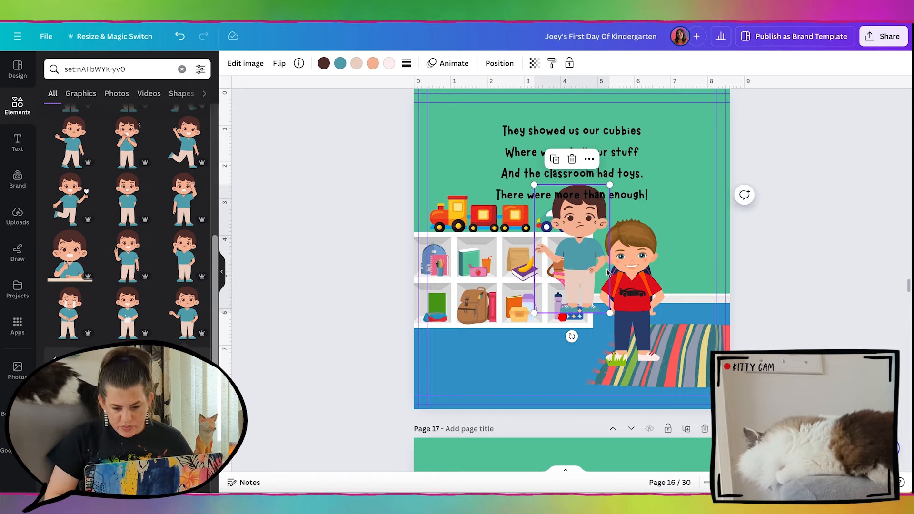
pyautogui.moveTo(584, 264); pyautogui.dragTo(578, 319)
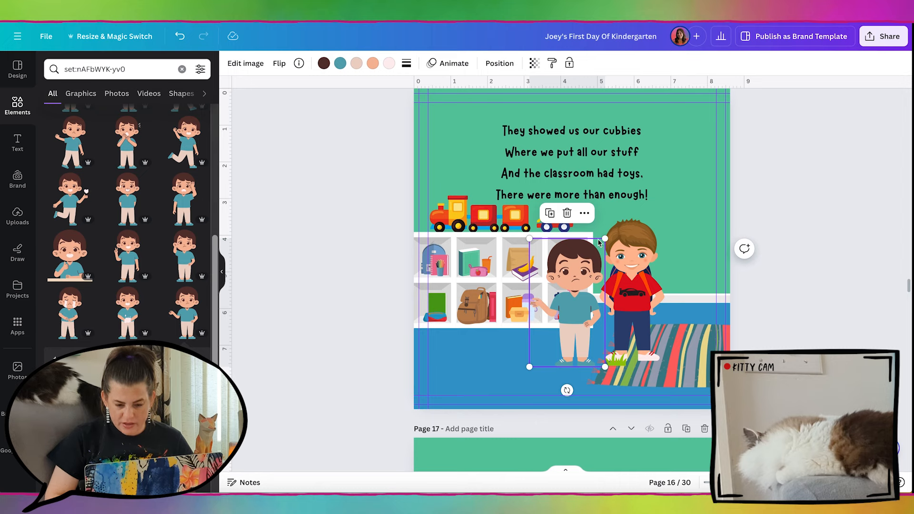
pyautogui.moveTo(605, 238); pyautogui.dragTo(644, 208)
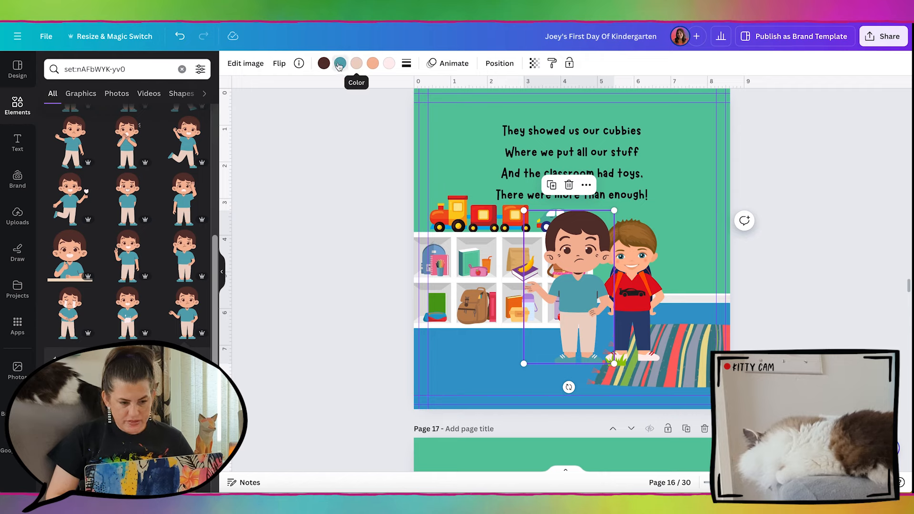
# Step: Recolor the frowning boy's teal shirt and shoes with the red sampled from Joey's shirt
pyautogui.click(340, 66)
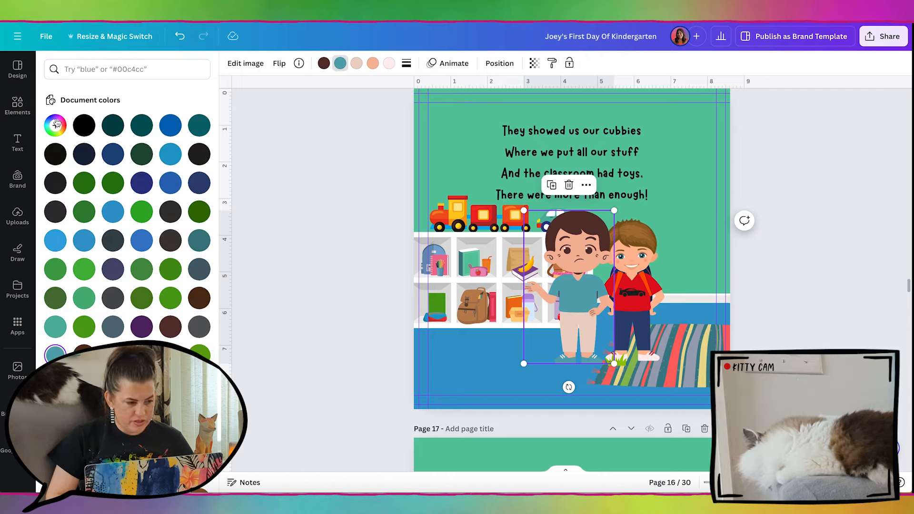
pyautogui.click(56, 125)
pyautogui.click(184, 231)
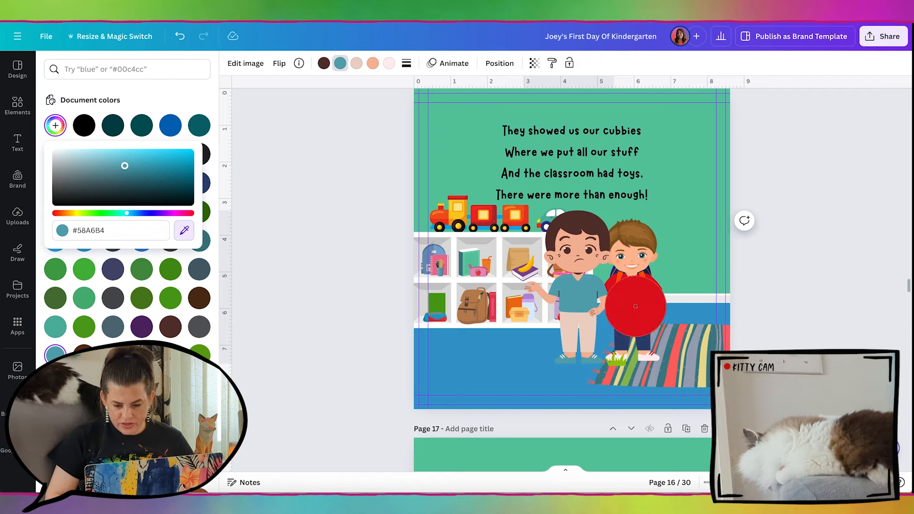
pyautogui.click(636, 306)
# Step: Match the frowning boy's skin and trousers to Joey by sampling Joey's arm tone and navy trousers
pyautogui.click(357, 66)
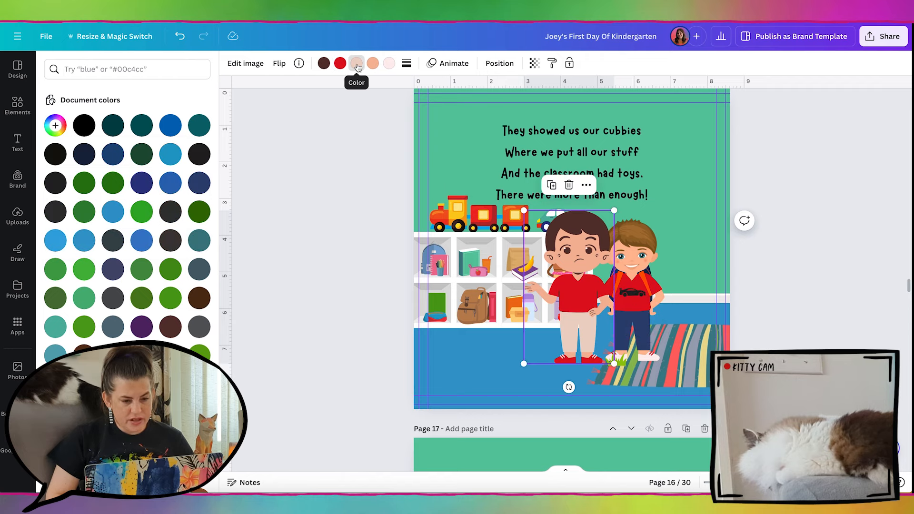
pyautogui.click(373, 64)
pyautogui.click(56, 125)
pyautogui.click(184, 230)
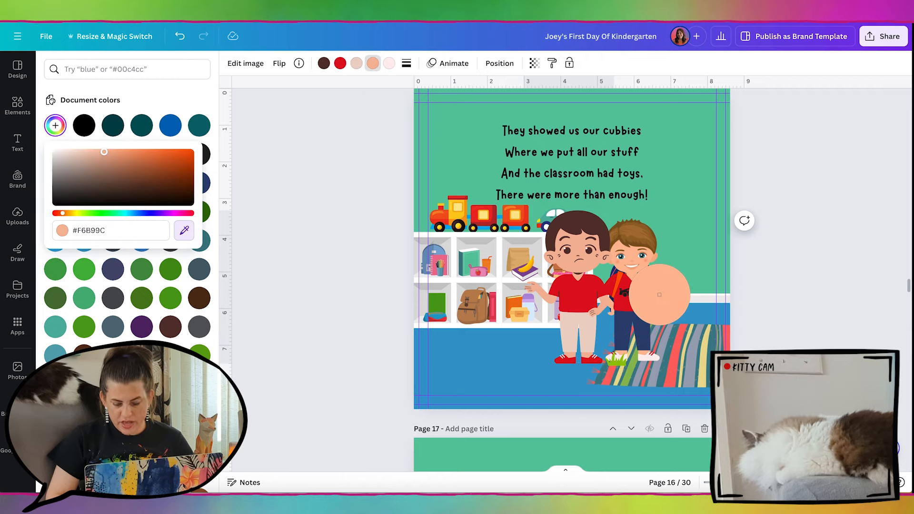
pyautogui.click(659, 295)
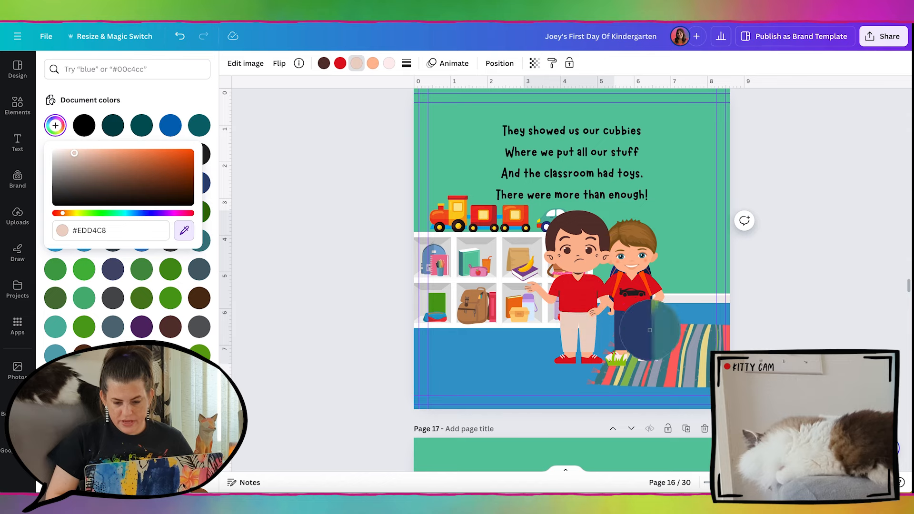
pyautogui.click(641, 330)
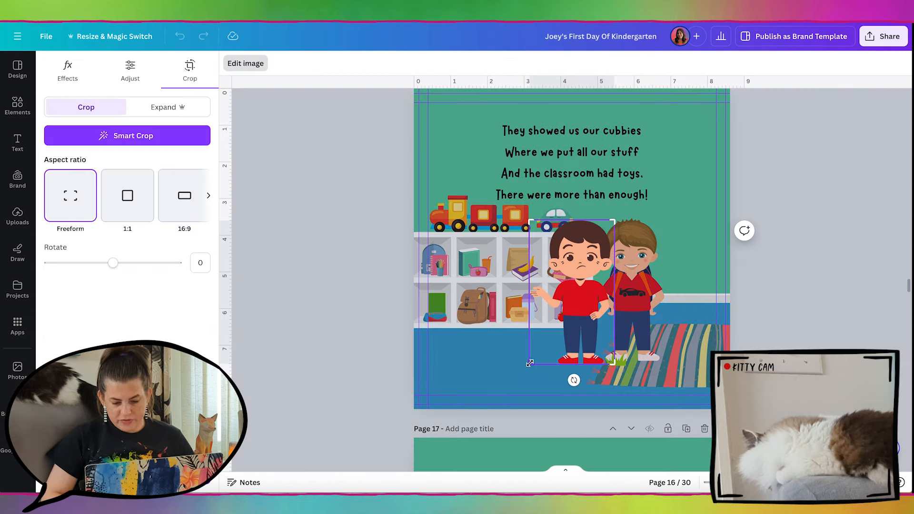
# Step: Crop the shoes and head off the frowning boy, and move the Joey group to the right, away from the cropped body
pyautogui.moveTo(523, 359)
pyautogui.mouseDown()
pyautogui.moveTo(519, 346)
pyautogui.moveTo(527, 352)
pyautogui.mouseUp()
pyautogui.moveTo(532, 218); pyautogui.dragTo(518, 279)
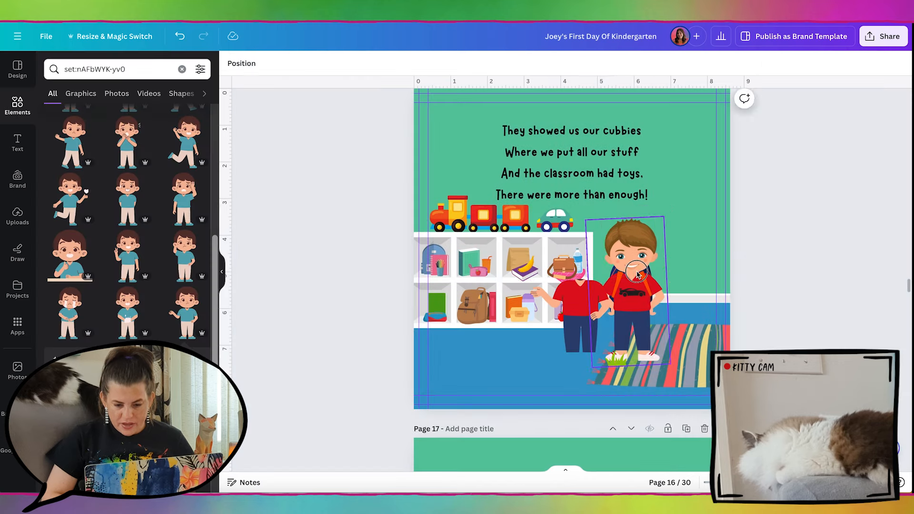
pyautogui.moveTo(637, 272); pyautogui.dragTo(661, 269)
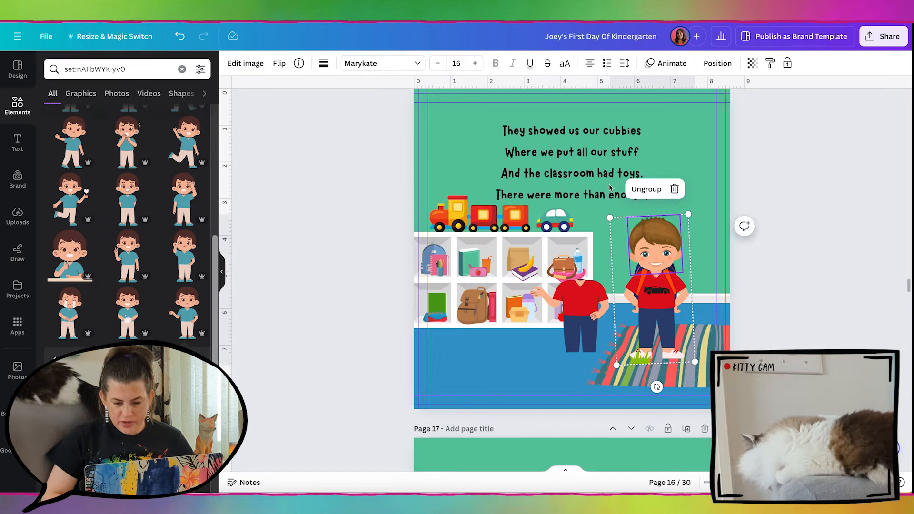
# Step: Delete the leftover grass tuft covering Joey's shoe on page 16
pyautogui.click(806, 191)
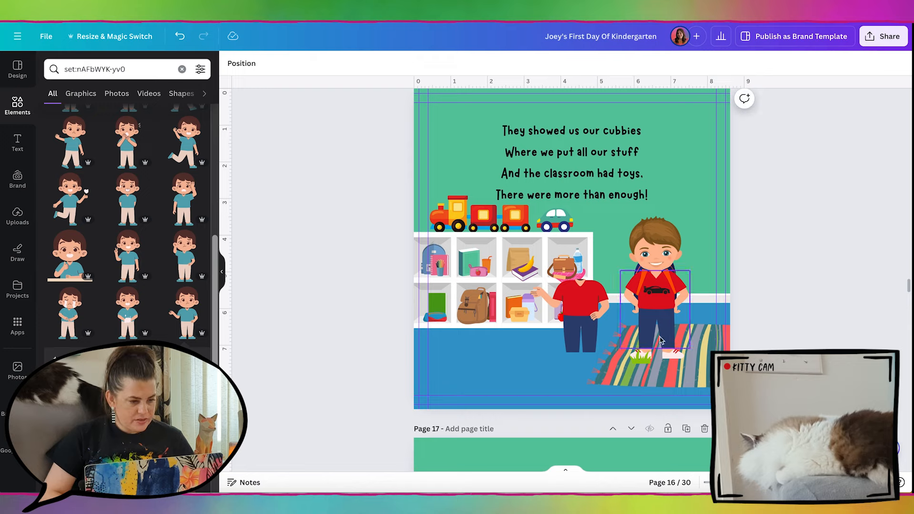
pyautogui.click(642, 358)
pyautogui.press('Delete')
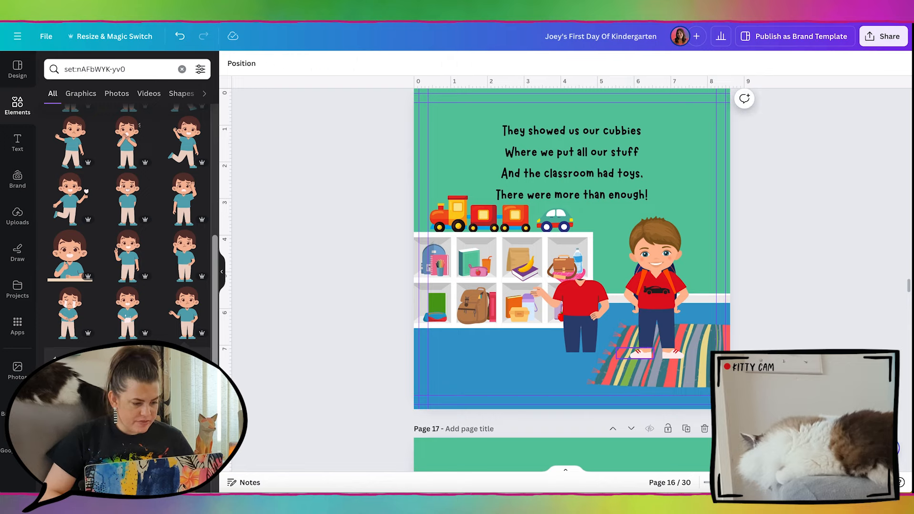
pyautogui.scroll(5, 581, 278)
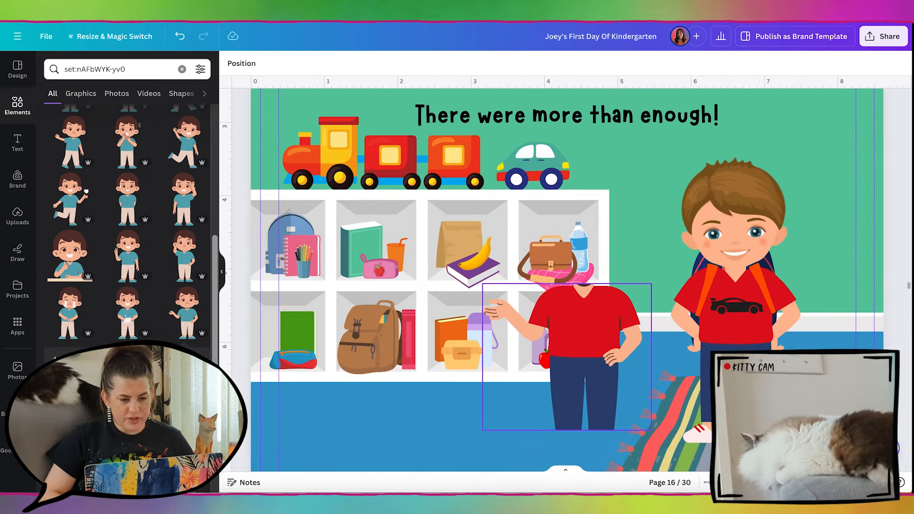
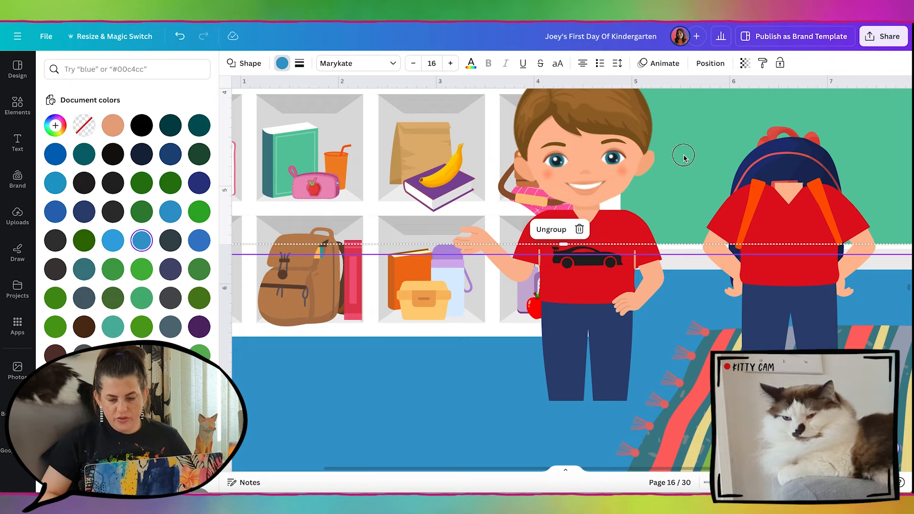
# Step: Shrink the blue circle, fill it with the red sampled from the shirt, and cover the skin-colored gap beside the car print
pyautogui.click(684, 157)
pyautogui.scroll(3, 553, 326)
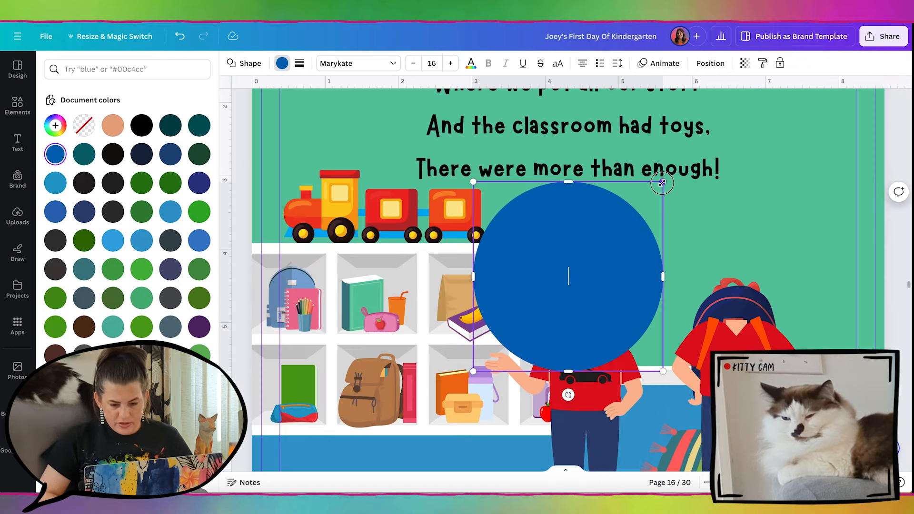
pyautogui.moveTo(664, 181); pyautogui.dragTo(526, 371)
pyautogui.click(55, 125)
pyautogui.click(183, 254)
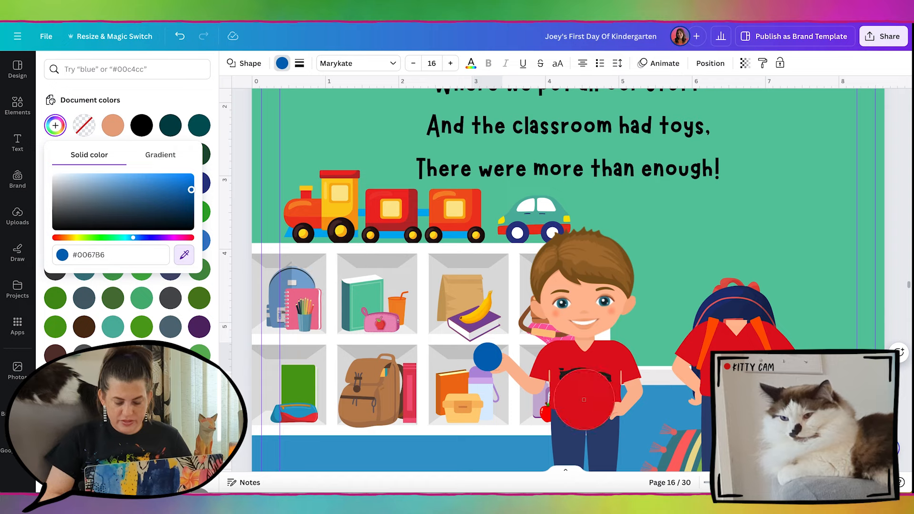
pyautogui.click(582, 404)
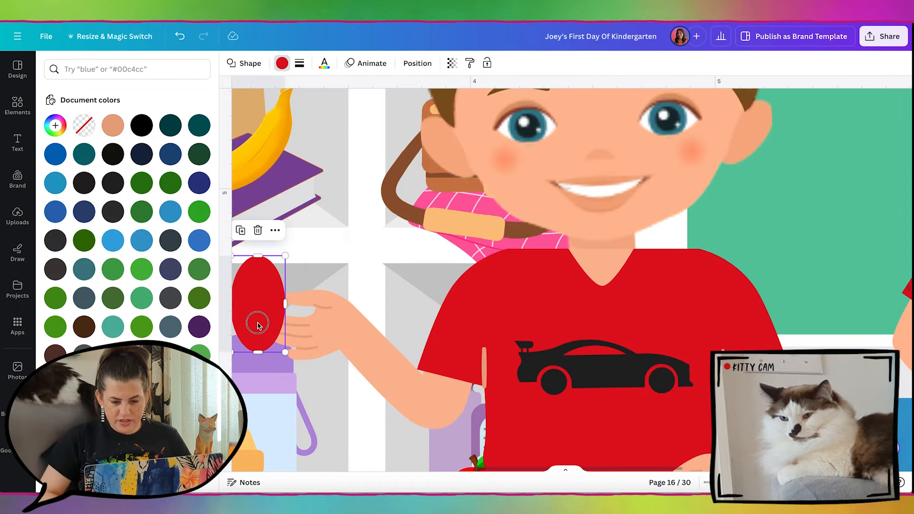
pyautogui.moveTo(259, 305); pyautogui.dragTo(484, 343)
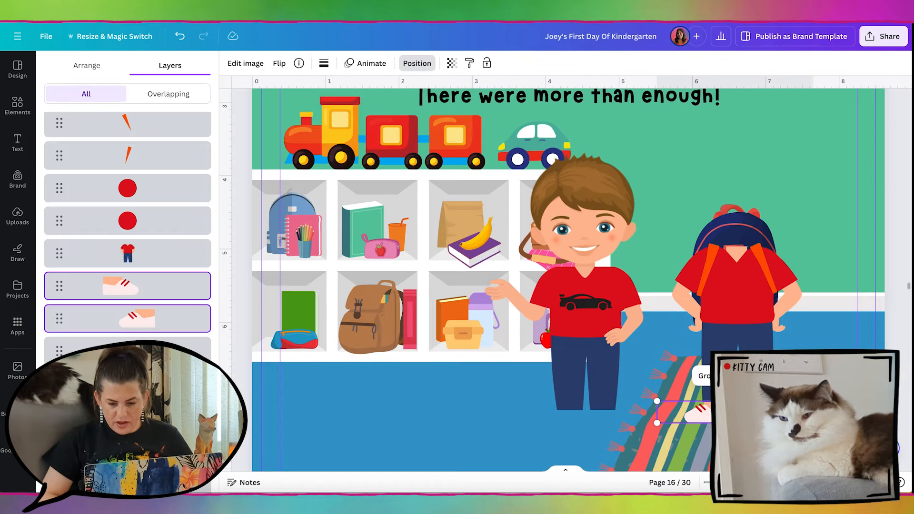
# Step: Fit Joey's shoes under the new body's trouser legs and place his navy backpack at his outstretched hand
pyautogui.moveTo(766, 411); pyautogui.dragTo(622, 411)
pyautogui.click(572, 415)
pyautogui.scroll(5, 579, 419)
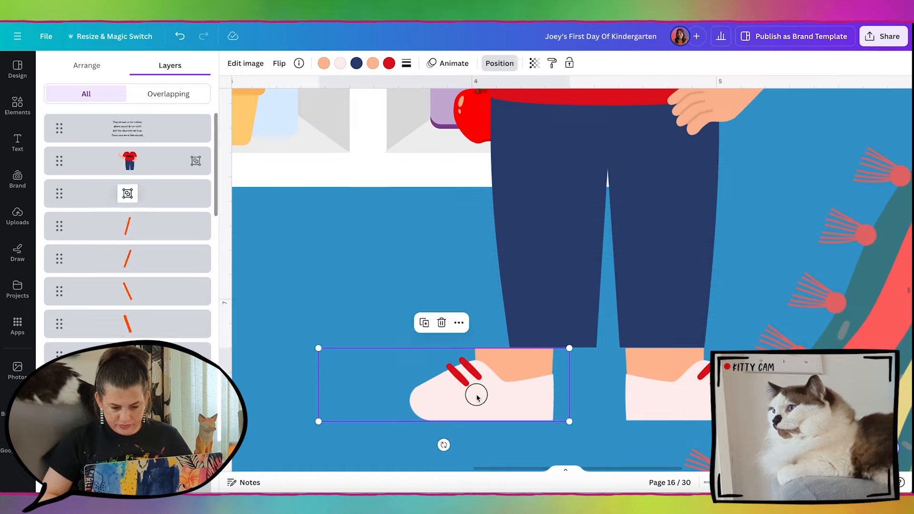
pyautogui.moveTo(499, 397); pyautogui.dragTo(514, 402)
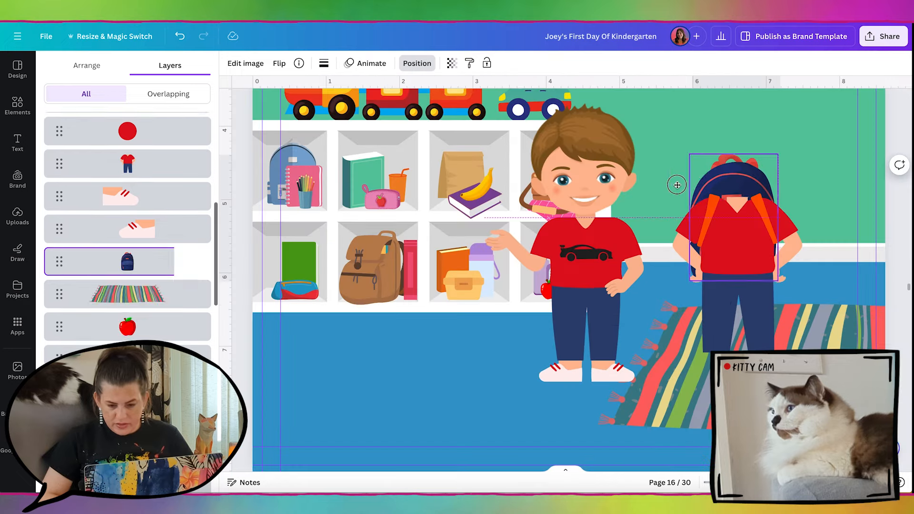
pyautogui.moveTo(742, 177); pyautogui.dragTo(494, 246)
pyautogui.moveTo(526, 349); pyautogui.dragTo(497, 293)
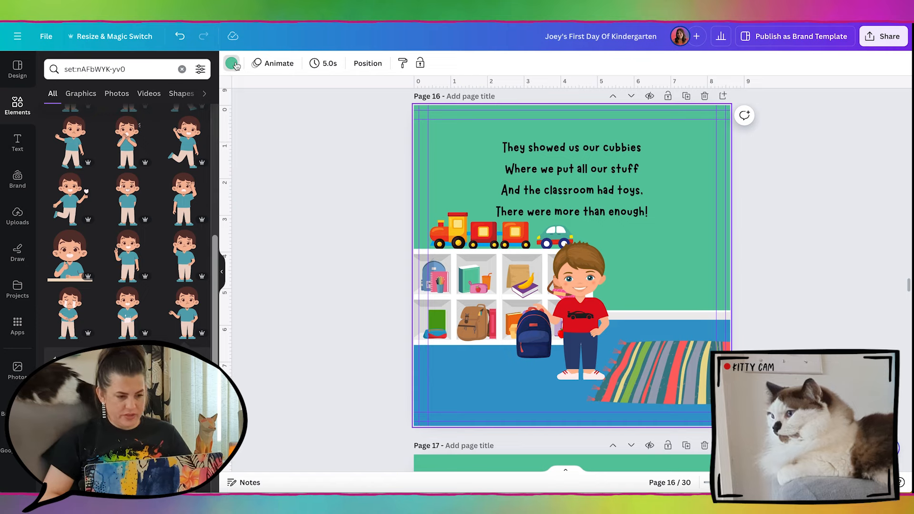
# Step: Lighten the green wall background of pages 16 and 17 to a pale mint
pyautogui.click(232, 64)
pyautogui.click(55, 125)
pyautogui.moveTo(112, 178); pyautogui.dragTo(95, 179)
pyautogui.click(455, 148)
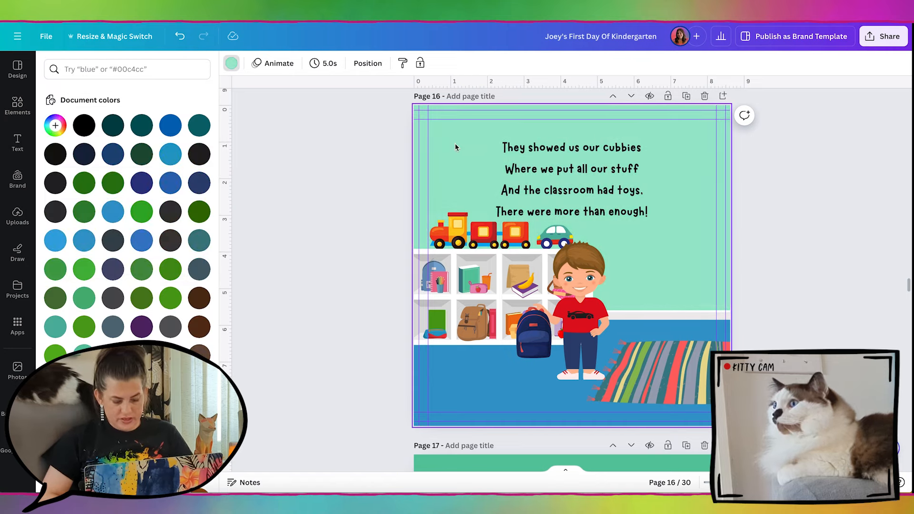
pyautogui.scroll(-5, 455, 143)
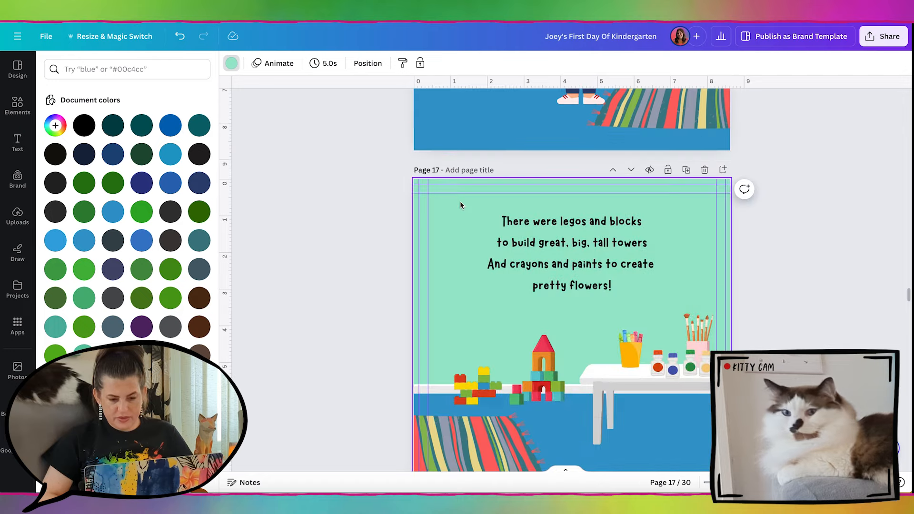
# Step: Copy the curly-haired boy in the blue T-shirt from page 11 to page 17 and stand him behind the art table
pyautogui.scroll(10, 376, 243)
pyautogui.scroll(15, 367, 246)
pyautogui.click(504, 277)
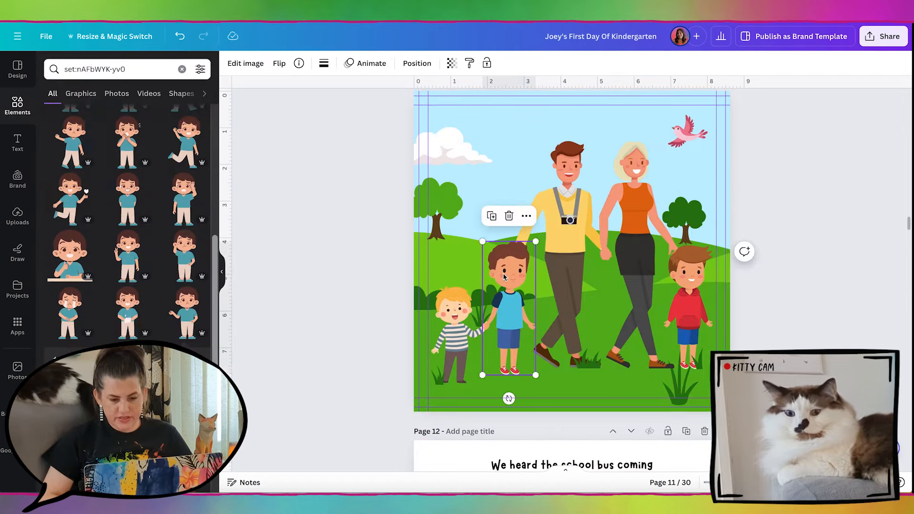
pyautogui.scroll(-8, 326, 330)
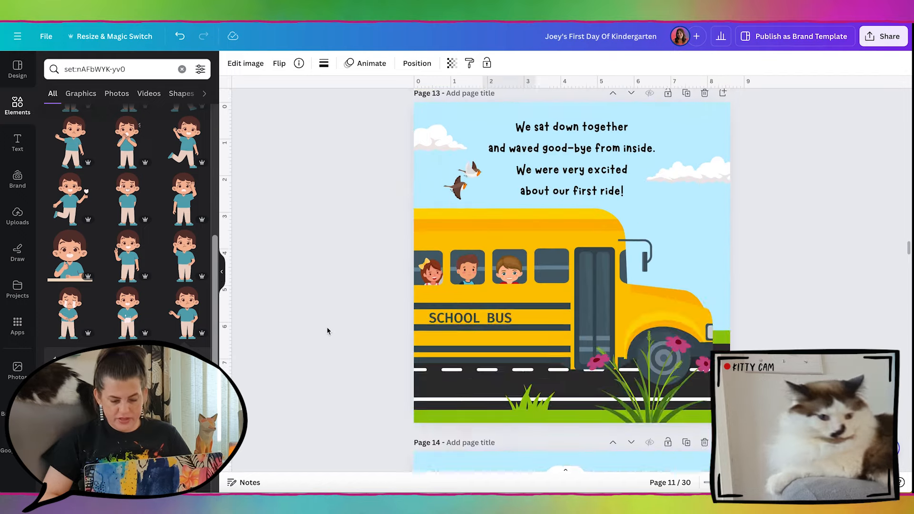
pyautogui.scroll(-15, 327, 331)
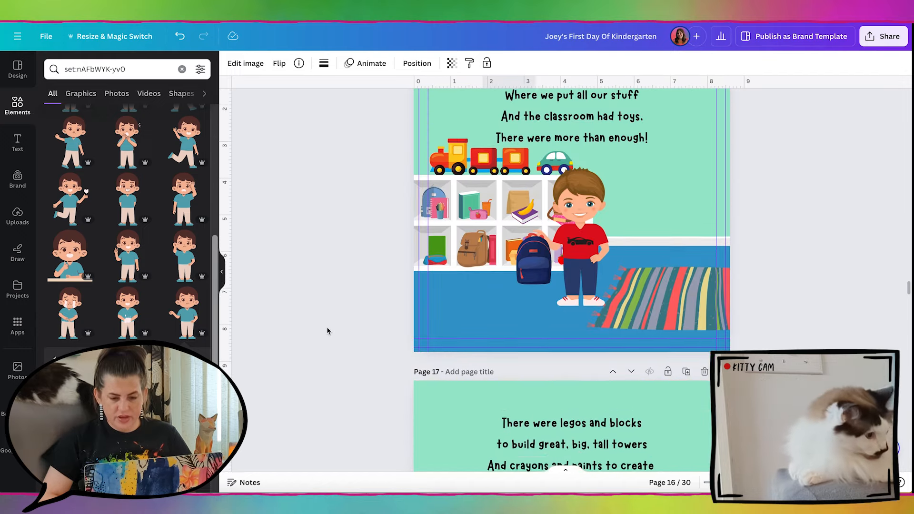
pyautogui.click(515, 334)
pyautogui.moveTo(515, 334); pyautogui.dragTo(594, 331)
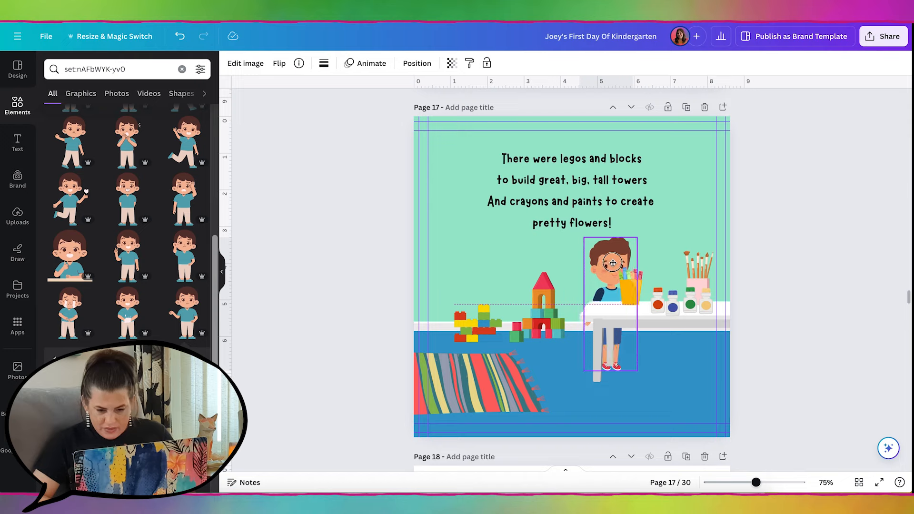
pyautogui.moveTo(610, 264); pyautogui.dragTo(660, 262)
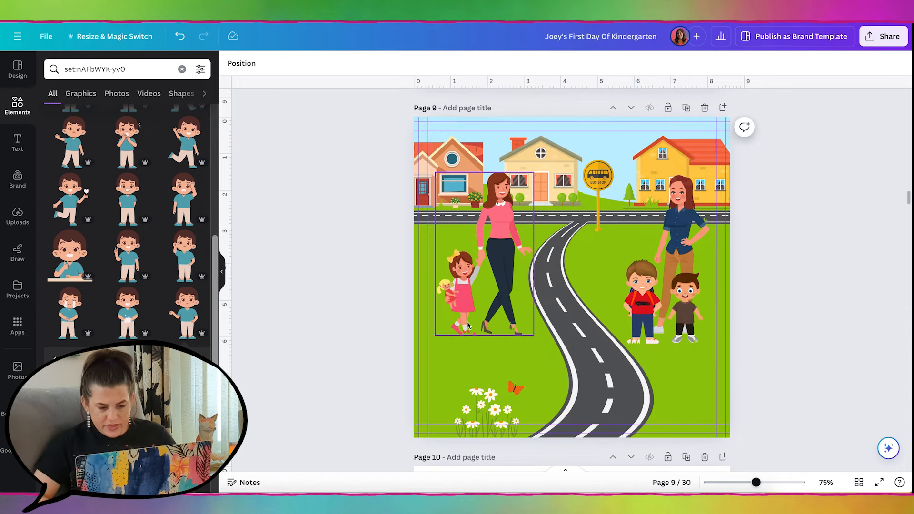
pyautogui.click(460, 315)
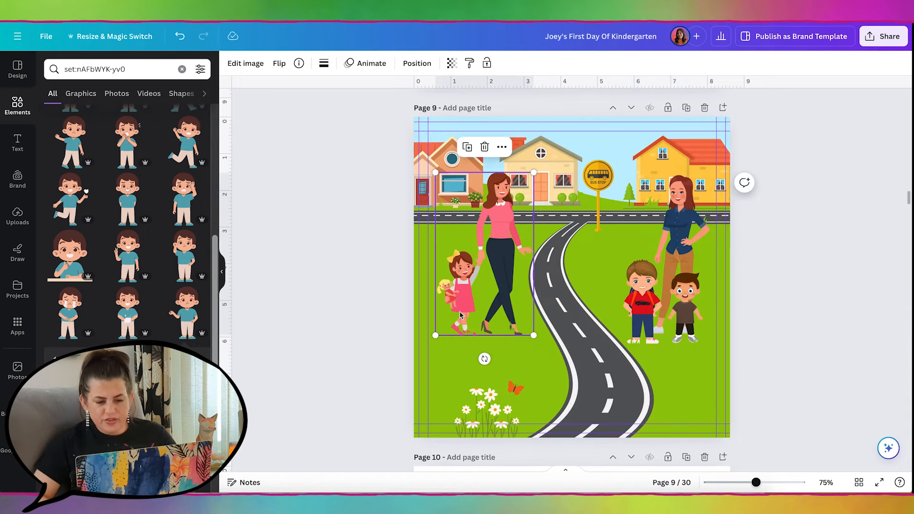
pyautogui.click(341, 359)
pyautogui.scroll(-10, 341, 358)
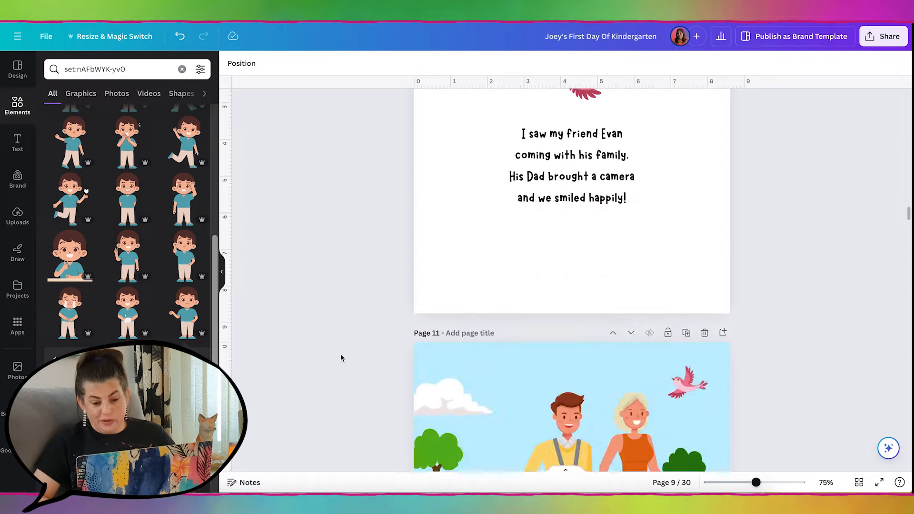
pyautogui.scroll(-20, 341, 358)
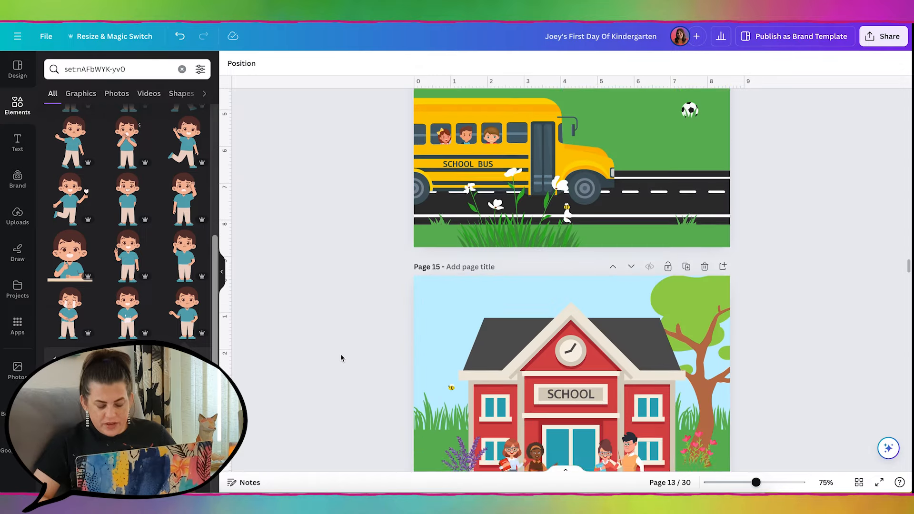
pyautogui.scroll(-10, 341, 358)
# Step: Search the elements for "girl", add the seated red-haired girl to page 17, and set the Lego bricks in front of her
pyautogui.click(53, 69)
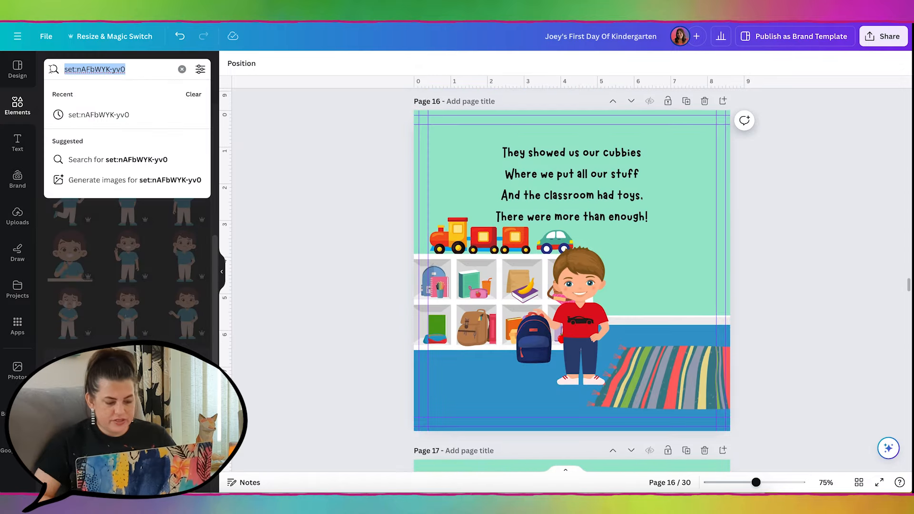
pyautogui.write('girl')
pyautogui.press('Return')
pyautogui.scroll(-5, 571, 285)
pyautogui.click(512, 402)
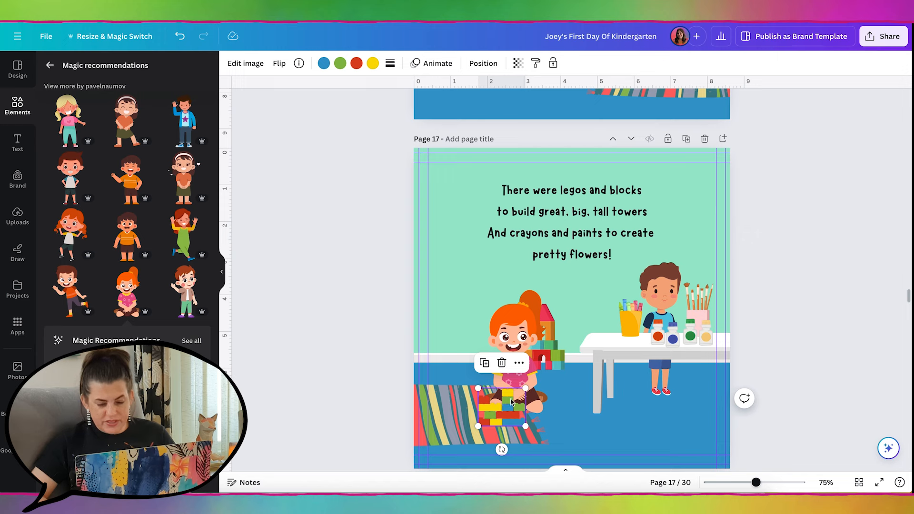
pyautogui.moveTo(503, 404); pyautogui.dragTo(565, 405)
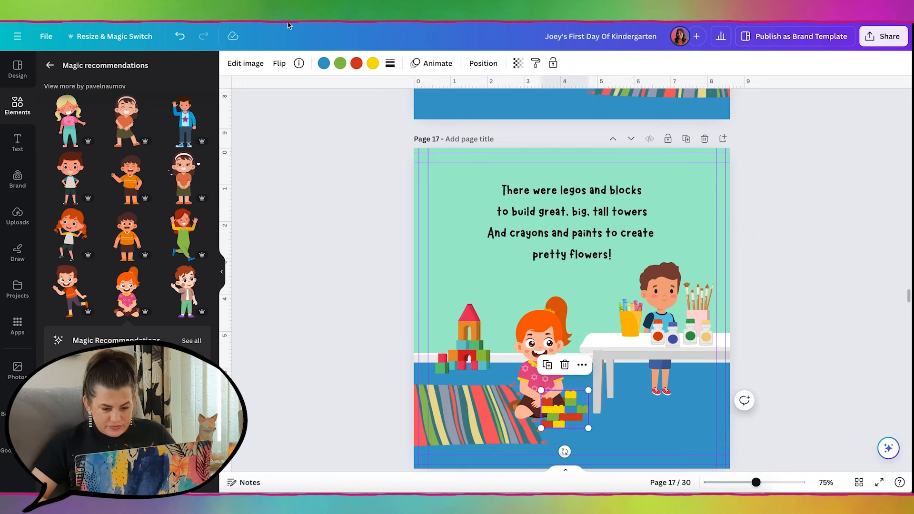
# Step: Recolor the blue Lego bricks on page 17 orange so they stand out from the floor
pyautogui.click(325, 64)
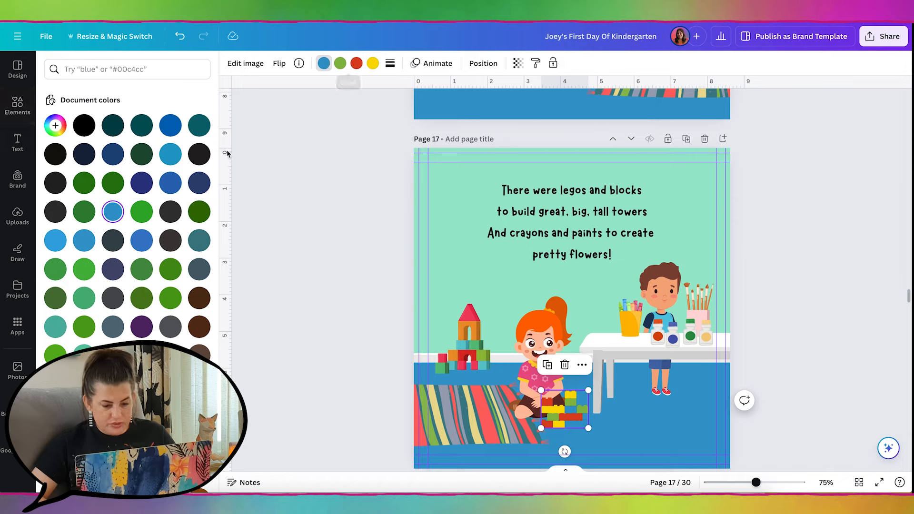
pyautogui.scroll(-8, 111, 314)
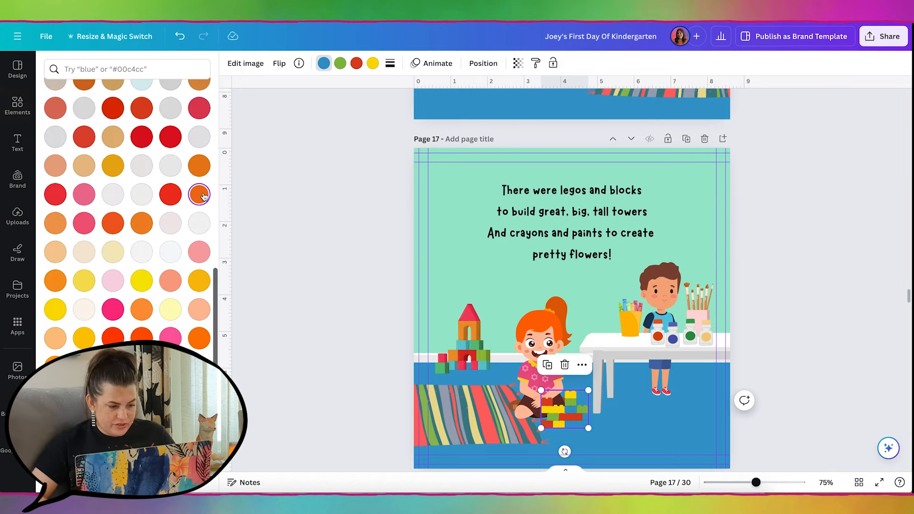
pyautogui.press('Escape')
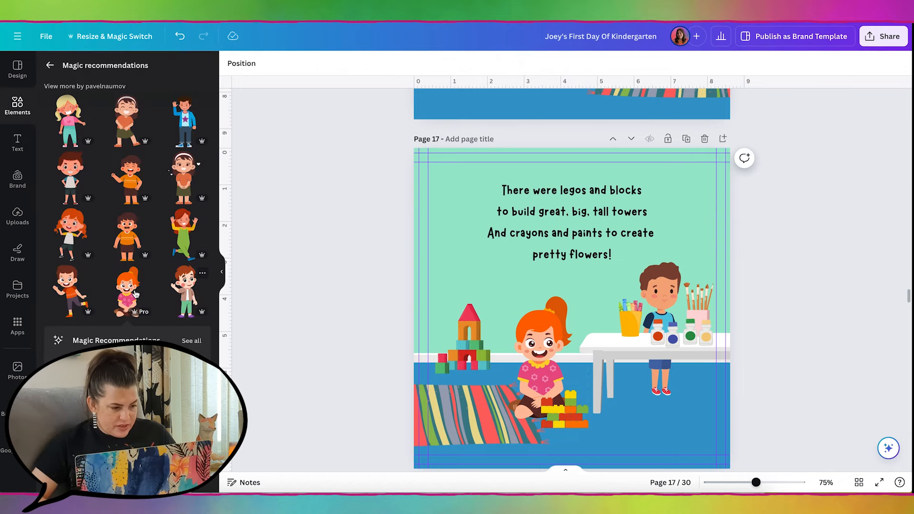
# Step: Move the waving boy with the purple backpack from page 17 to page 16, in front of the cubbies
pyautogui.scroll(5, 333, 304)
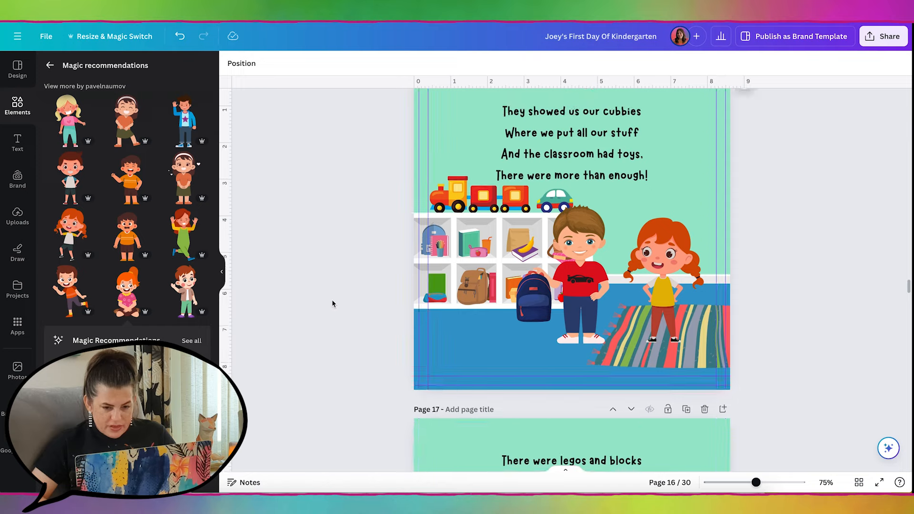
pyautogui.scroll(-6, 332, 304)
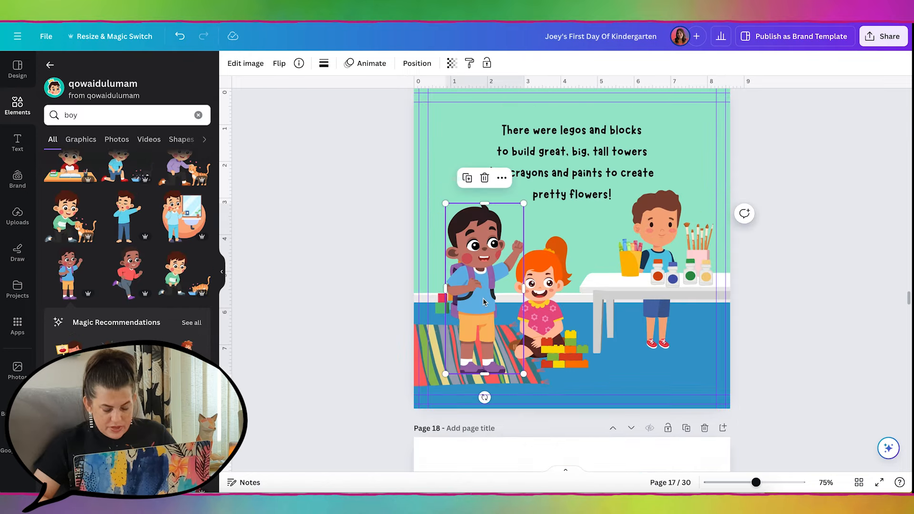
pyautogui.press('Delete')
pyautogui.scroll(5, 483, 301)
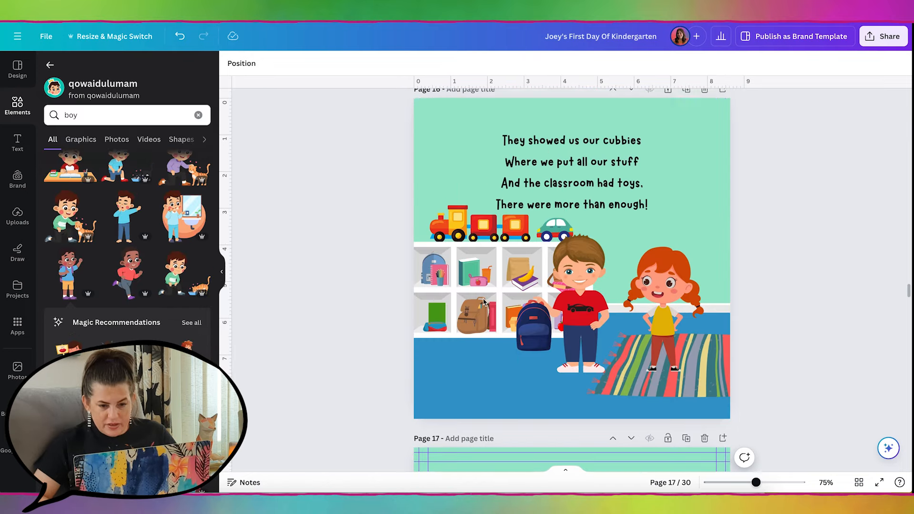
pyautogui.hotkey('ctrl', 'v')
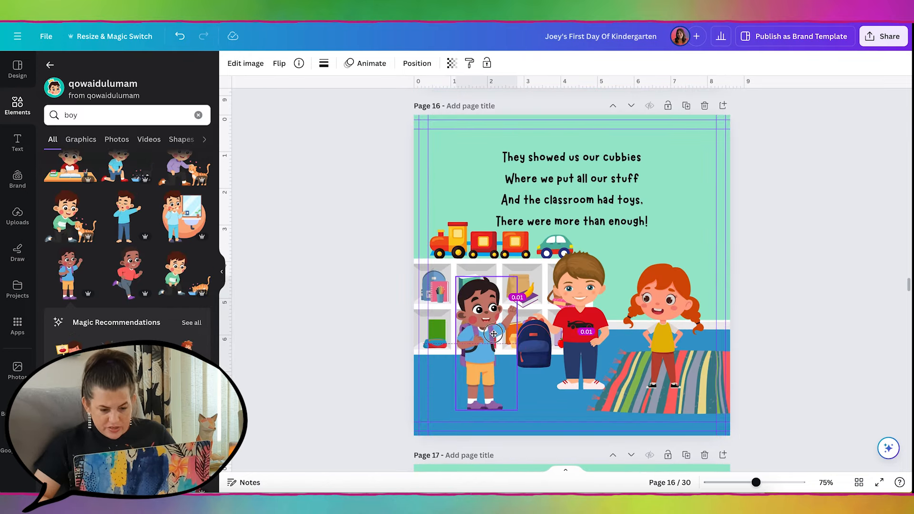
# Step: Move the Joey group to the wall behind the rug on page 16 and place the pigtailed girl beside the waving boy
pyautogui.click(657, 332)
pyautogui.moveTo(657, 332); pyautogui.dragTo(654, 350)
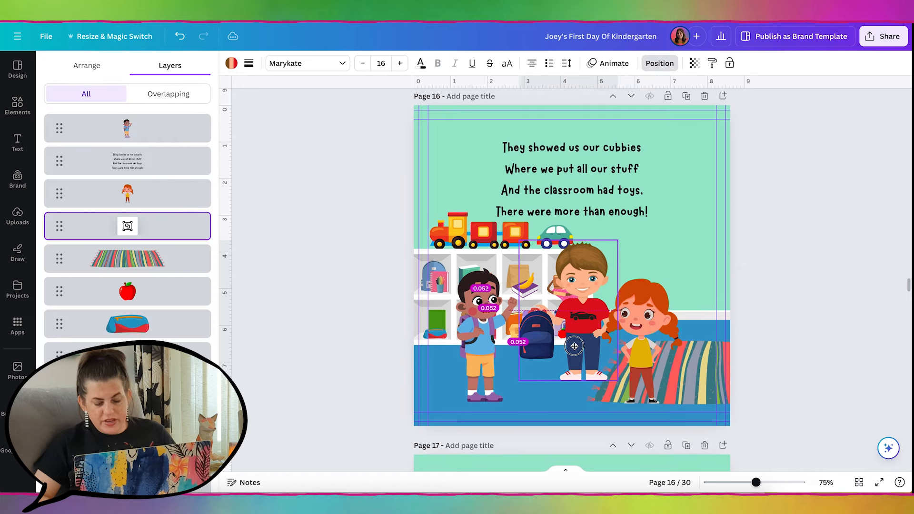
pyautogui.click(542, 276)
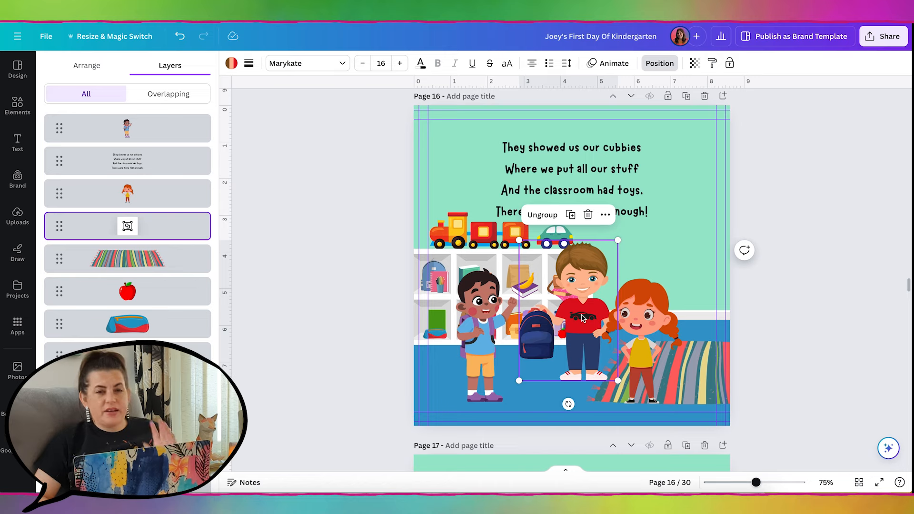
pyautogui.moveTo(582, 317); pyautogui.dragTo(675, 272)
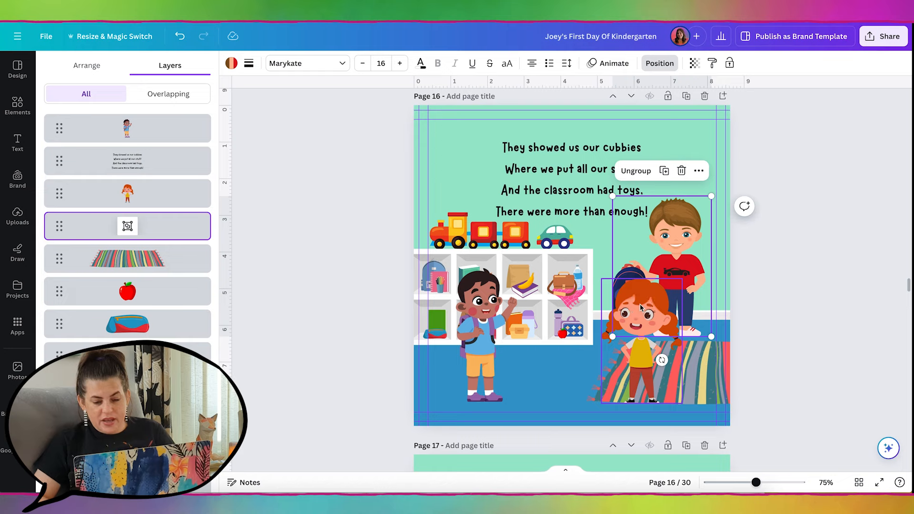
pyautogui.moveTo(640, 362); pyautogui.dragTo(572, 352)
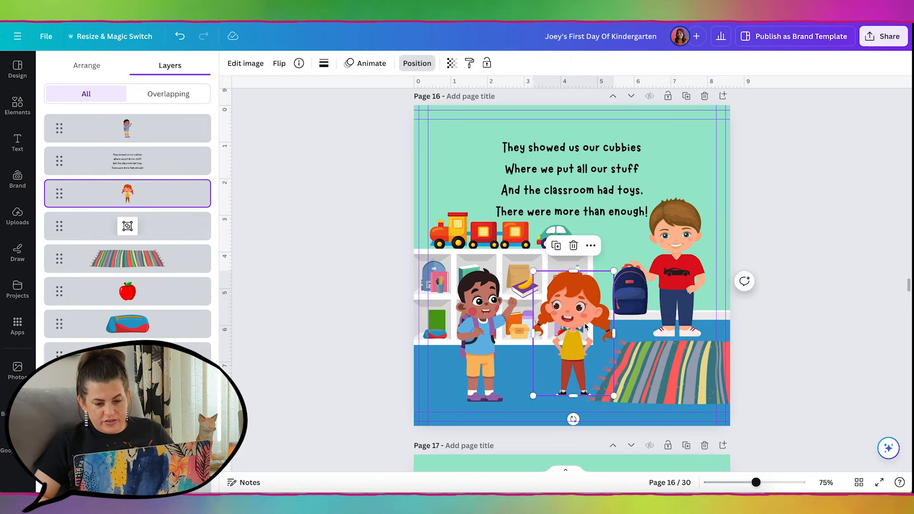
# Step: Add the standing boy with the orange backpack to page 17 and delete the existing boy behind the art table
pyautogui.click(765, 312)
pyautogui.scroll(-6, 765, 315)
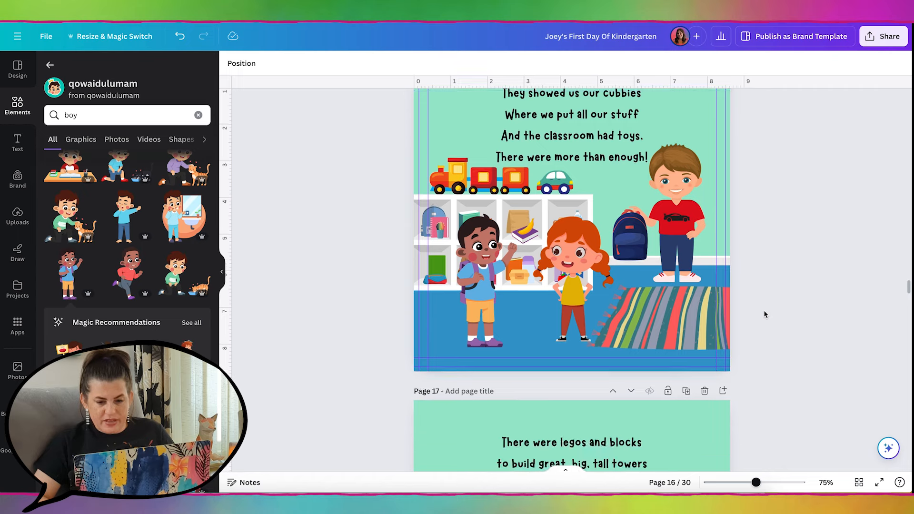
pyautogui.scroll(-5, 161, 239)
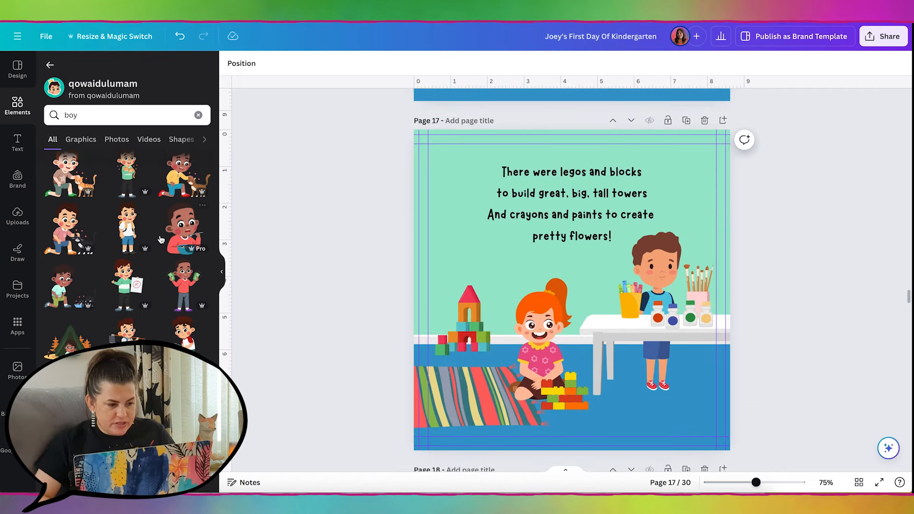
pyautogui.click(126, 231)
pyautogui.click(670, 258)
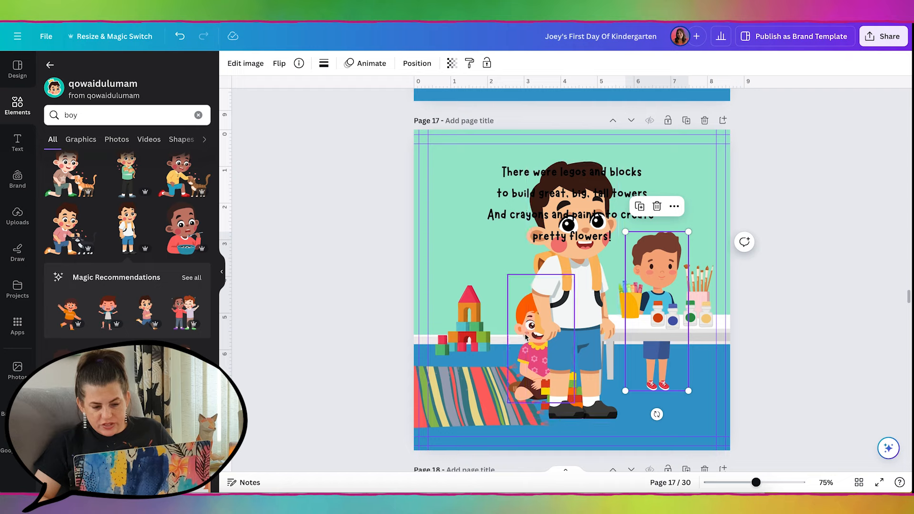
pyautogui.scroll(5, 526, 327)
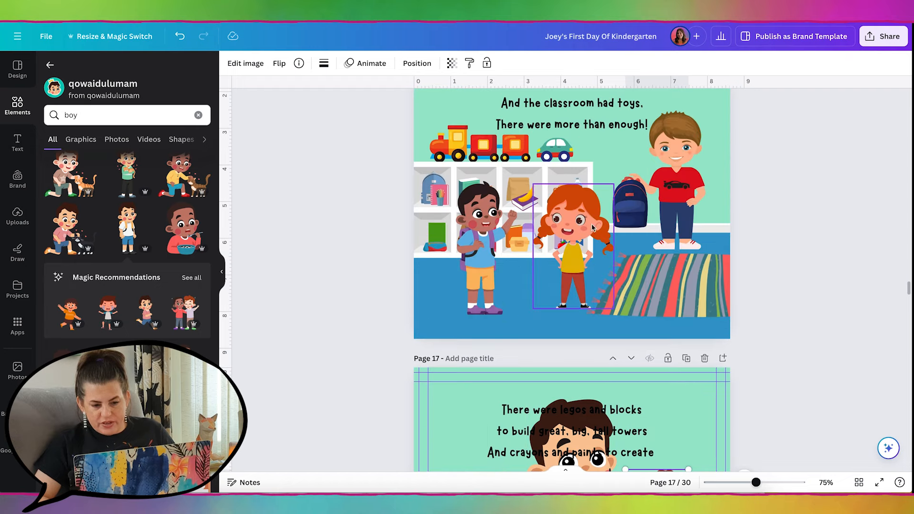
pyautogui.scroll(-5, 652, 419)
pyautogui.click(649, 414)
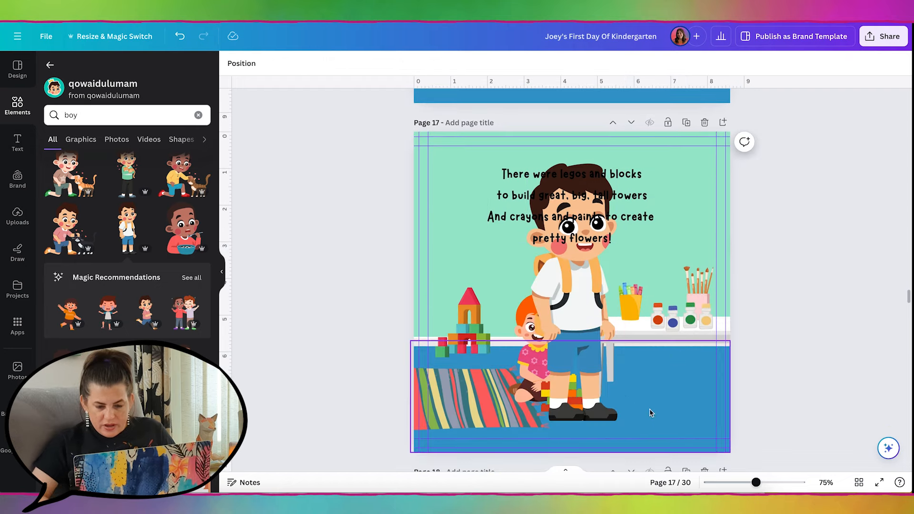
# Step: Shrink the backpack boy and stand him behind the art table, layered behind the table and paint jars
pyautogui.click(558, 288)
pyautogui.moveTo(617, 163); pyautogui.dragTo(609, 293)
pyautogui.moveTo(548, 360); pyautogui.dragTo(661, 328)
pyautogui.hotkey('ctrl', '[')
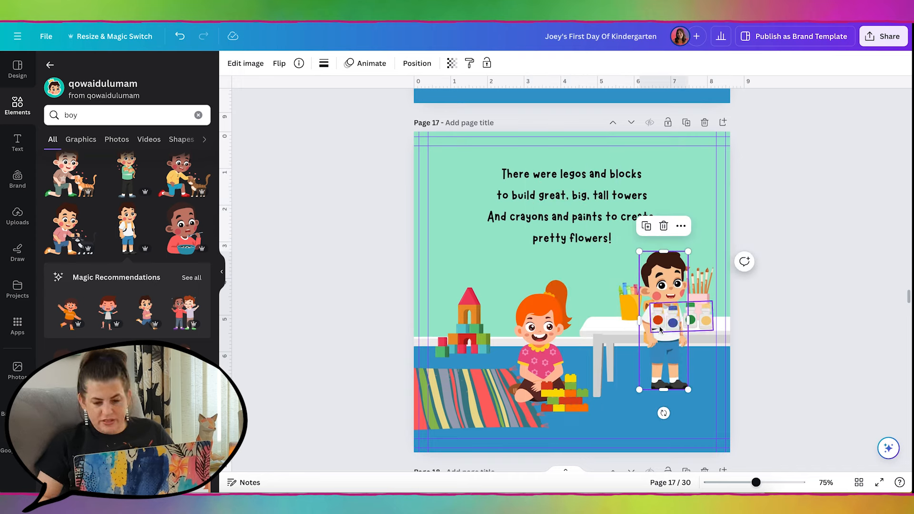
pyautogui.moveTo(661, 330); pyautogui.dragTo(660, 310)
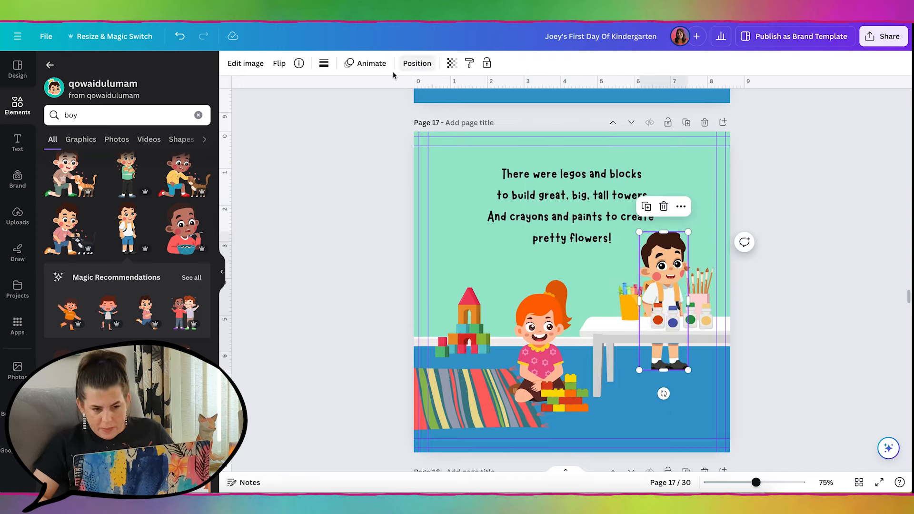
# Step: Flip the backpack boy horizontally and shift him slightly toward the paintbrushes on the art table
pyautogui.click(286, 67)
pyautogui.click(304, 90)
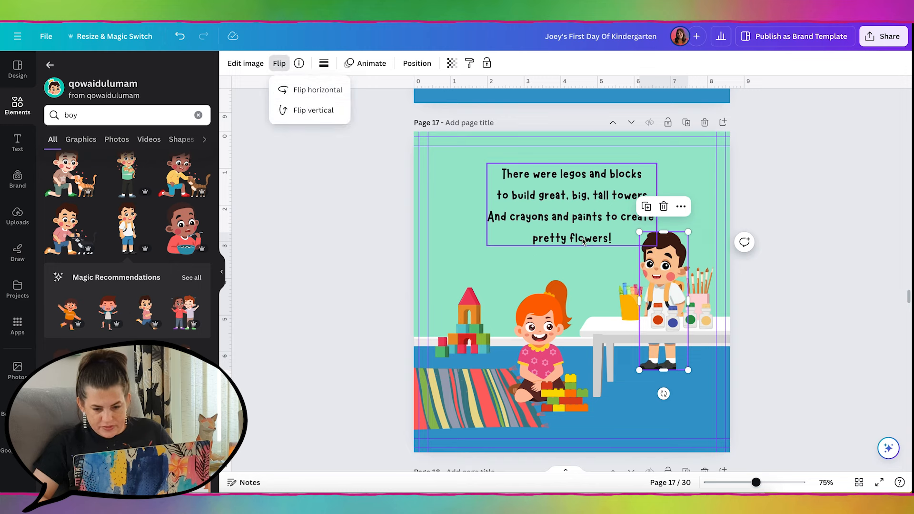
pyautogui.moveTo(656, 265); pyautogui.dragTo(669, 264)
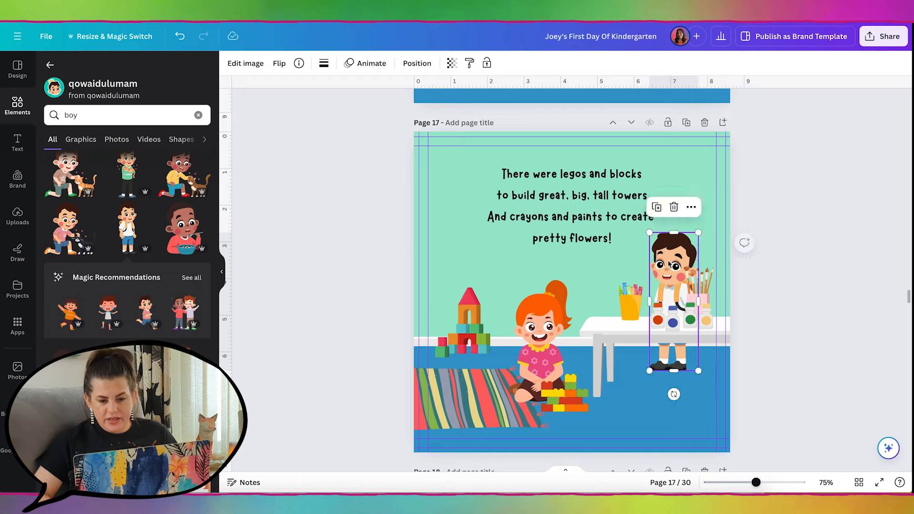
pyautogui.click(797, 273)
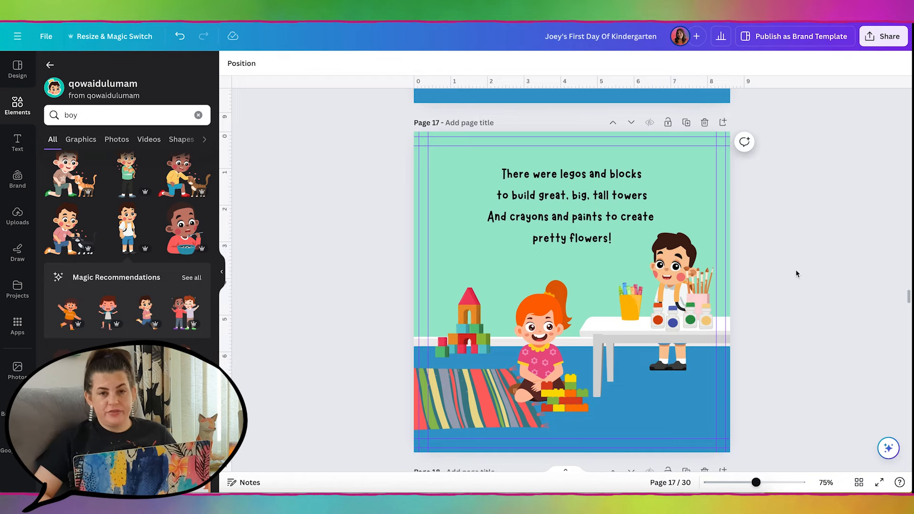
# Step: Publish all 30 pages of the book as a flipbook through Simplebooklet Flip
pyautogui.scroll(6, 797, 273)
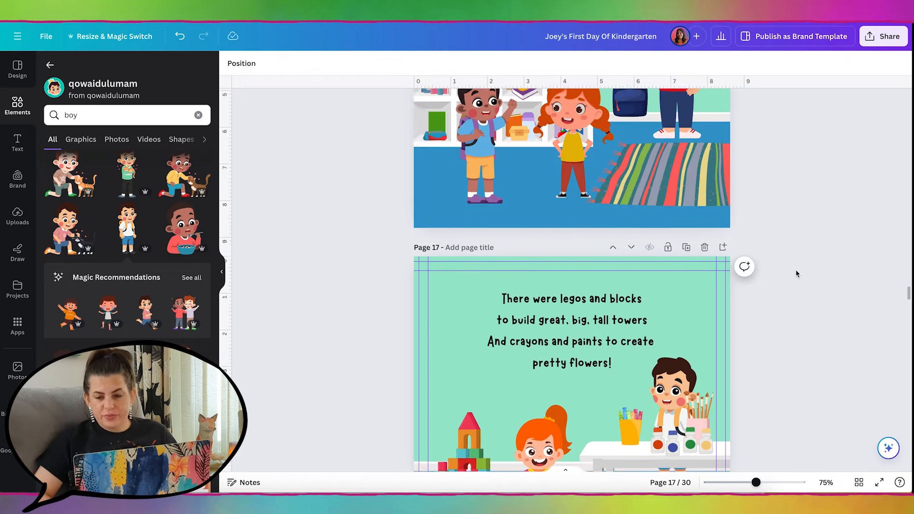
pyautogui.scroll(1, 796, 273)
pyautogui.click(884, 36)
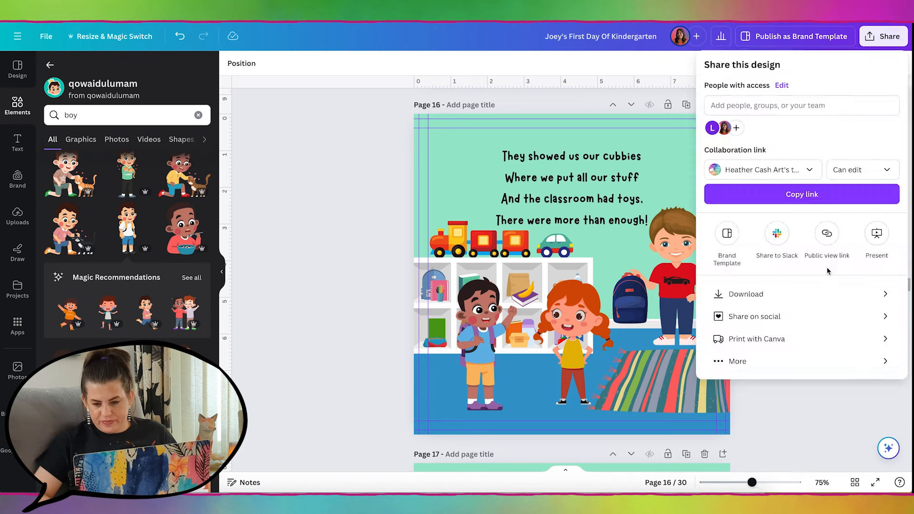
pyautogui.click(799, 359)
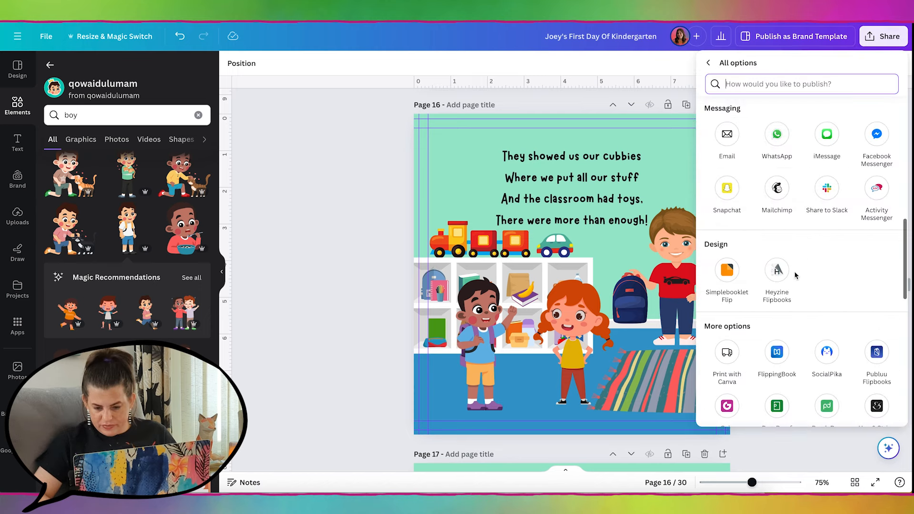
pyautogui.click(727, 274)
pyautogui.click(769, 117)
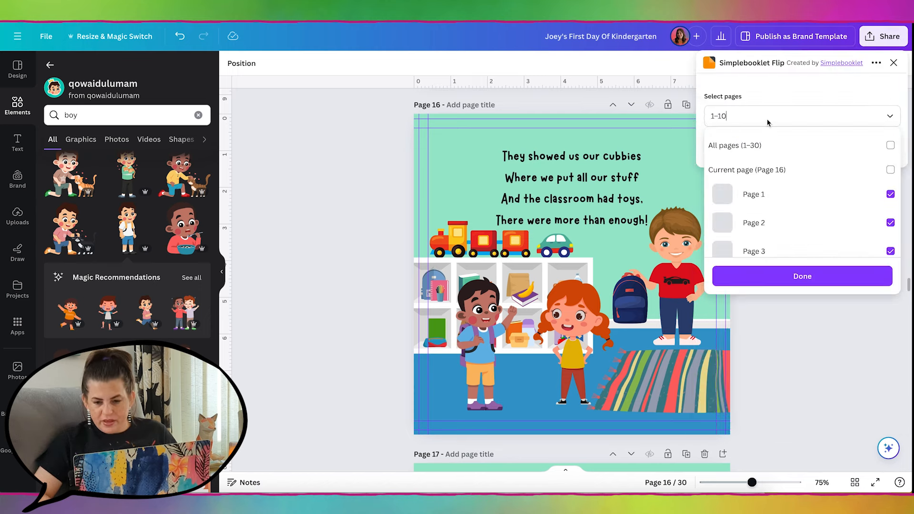
pyautogui.click(769, 148)
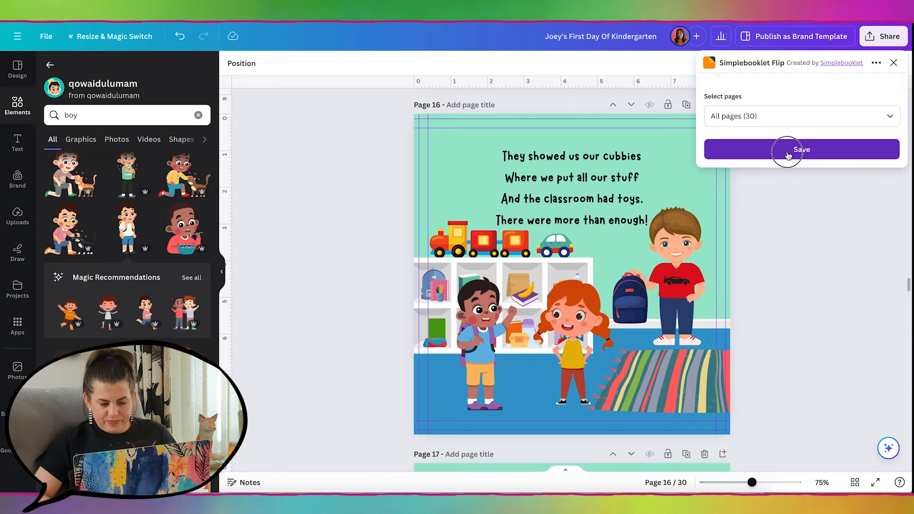
pyautogui.click(788, 151)
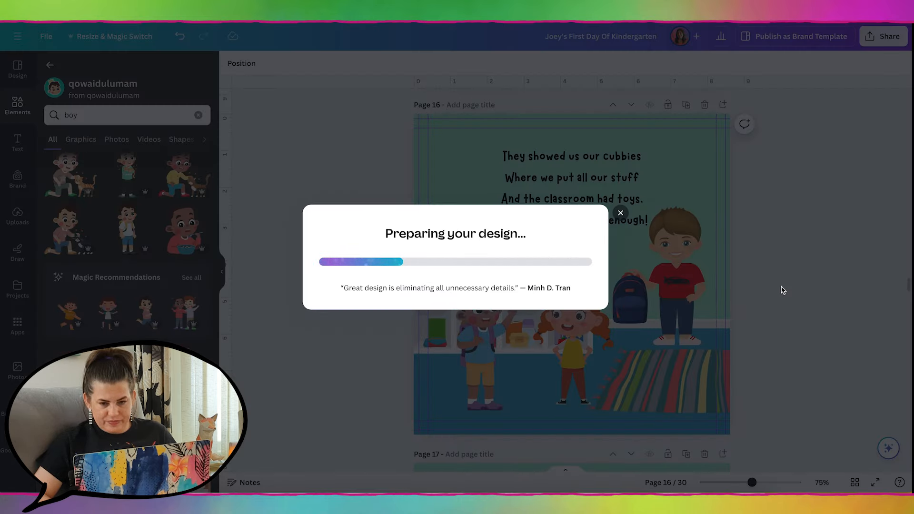